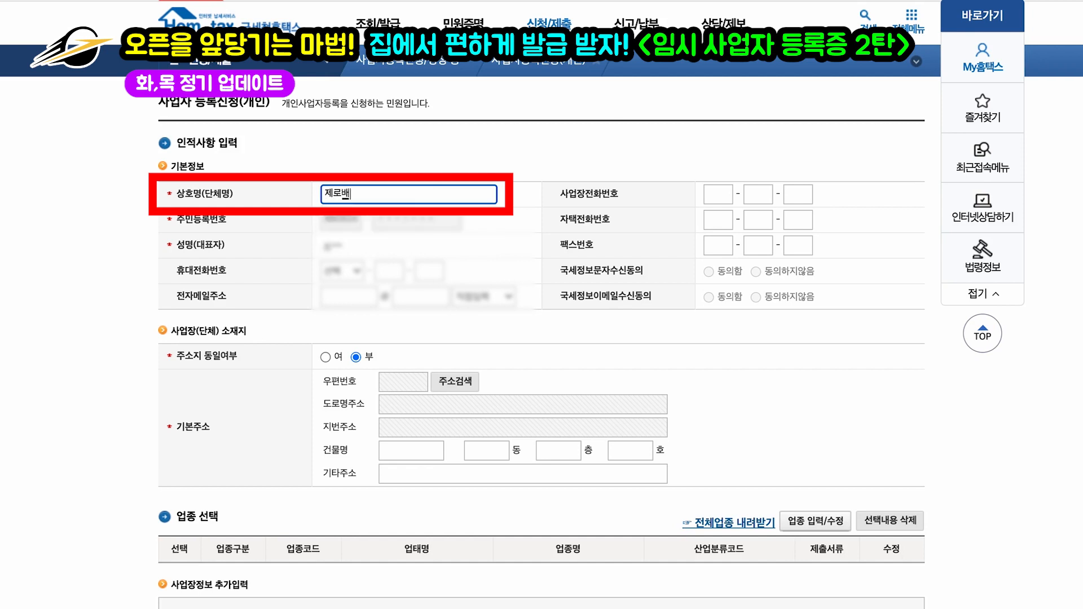
Step: Enter the business name 제로백PC 홍대점 in the trade name field
{"action": "type", "text": "홍대점"}
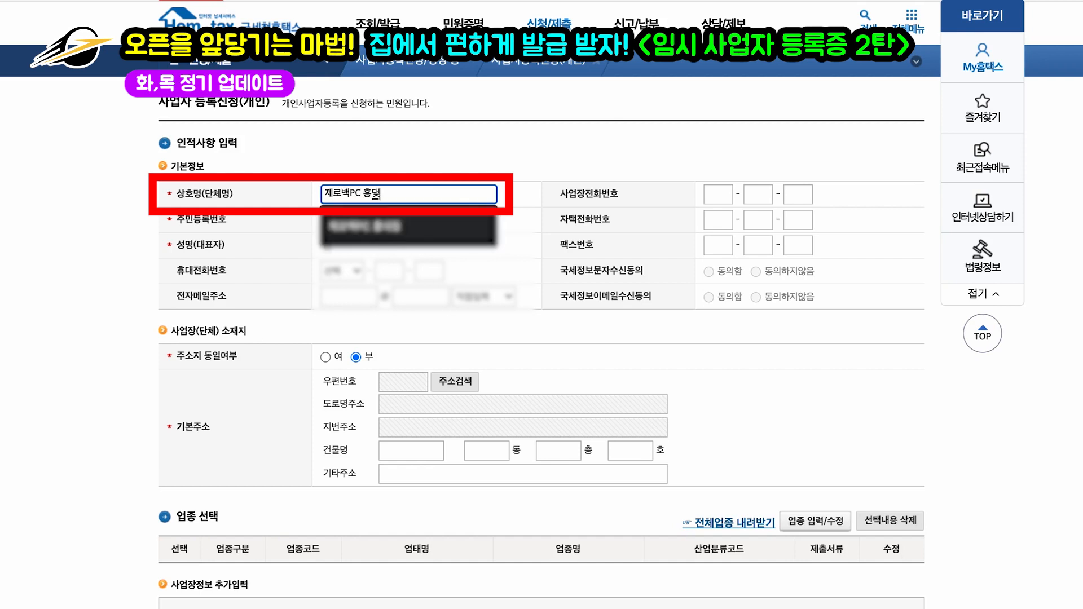
{"action": "left_click", "coordinate": [531, 197]}
{"action": "scroll", "coordinate": [531, 196], "scroll_direction": "down", "scroll_amount": 1}
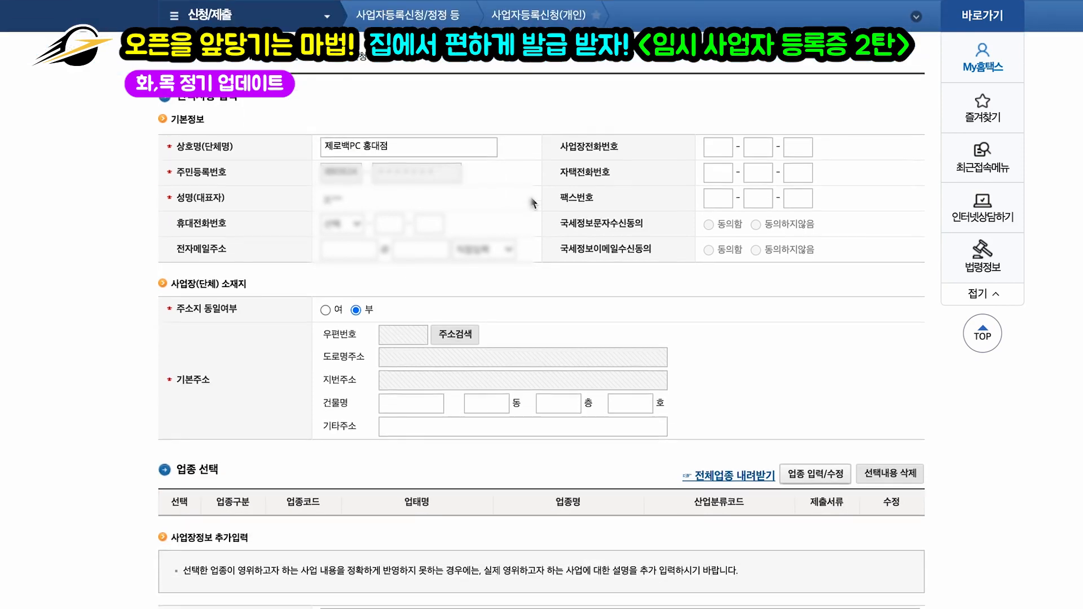
Step: Fill in the mobile number with the 010 prefix and agree to National Tax SMS notices
{"action": "left_click", "coordinate": [351, 217]}
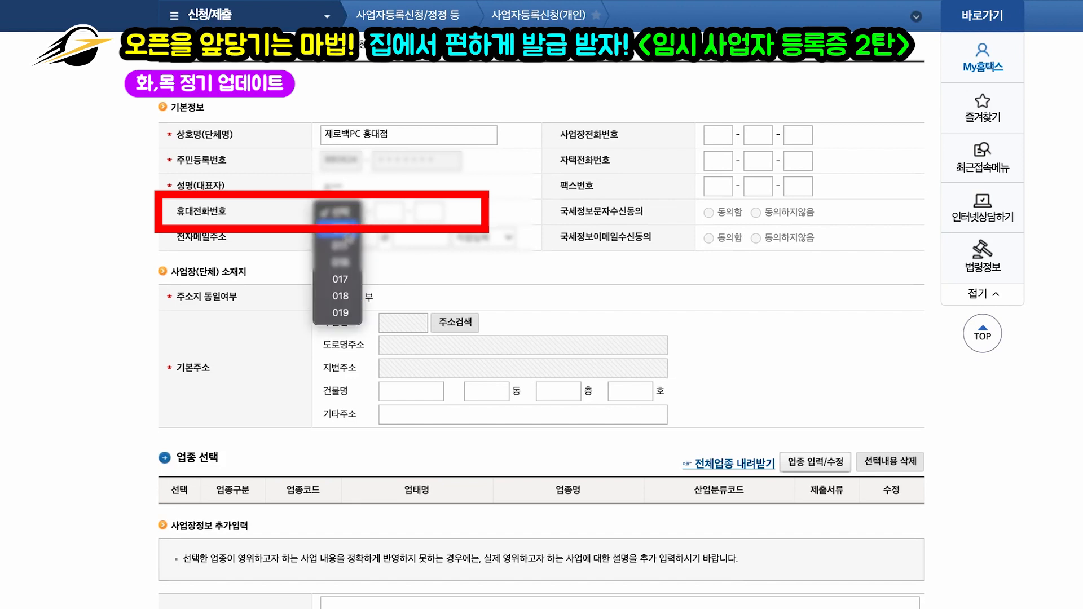
{"action": "left_click", "coordinate": [349, 235]}
{"action": "left_click", "coordinate": [393, 215]}
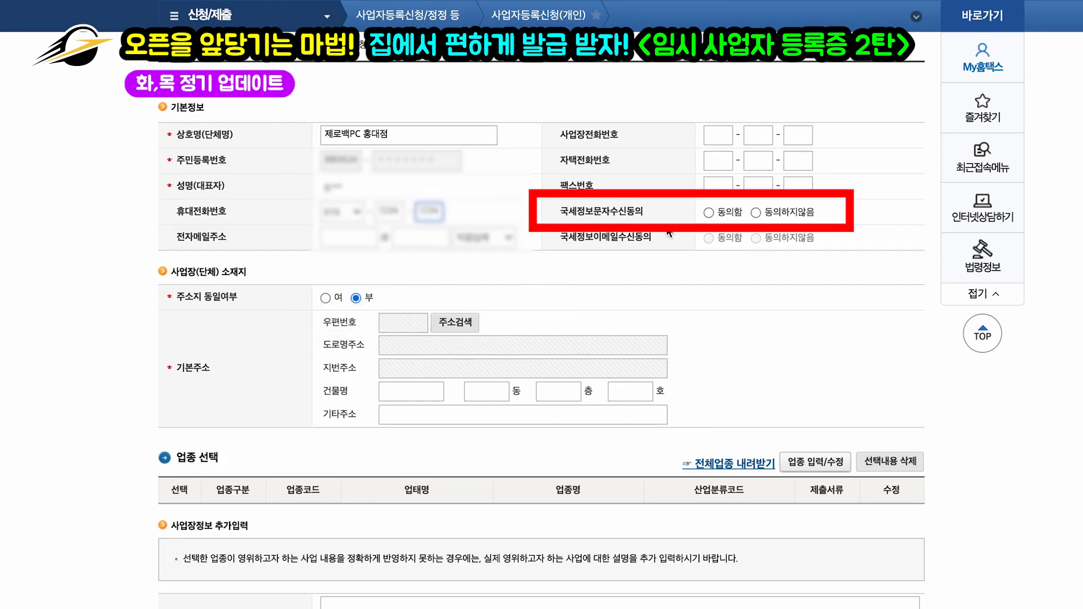
{"action": "left_click", "coordinate": [710, 214]}
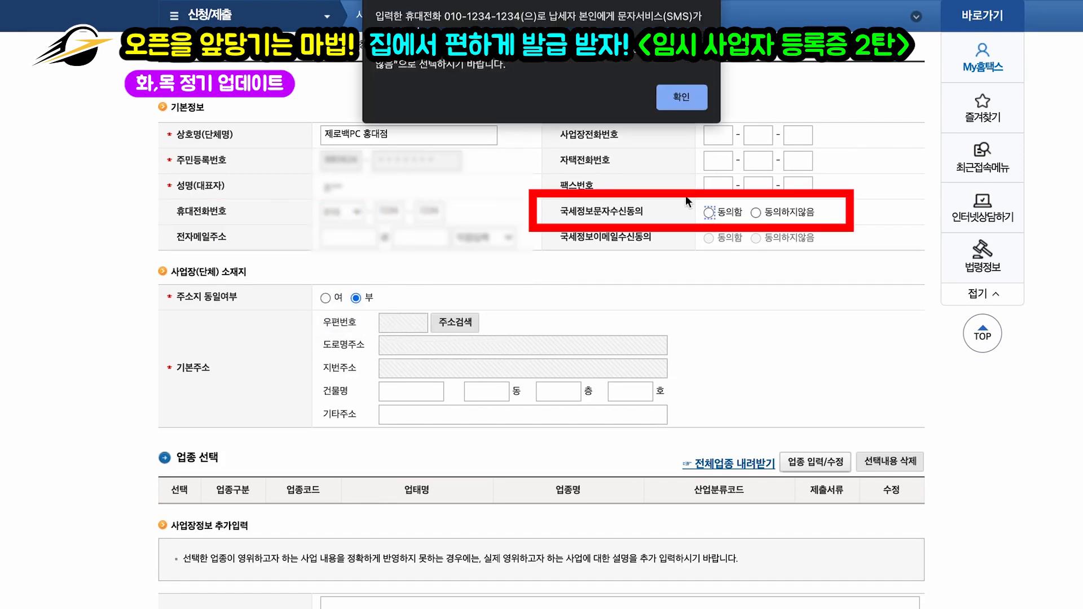
{"action": "left_click", "coordinate": [680, 96]}
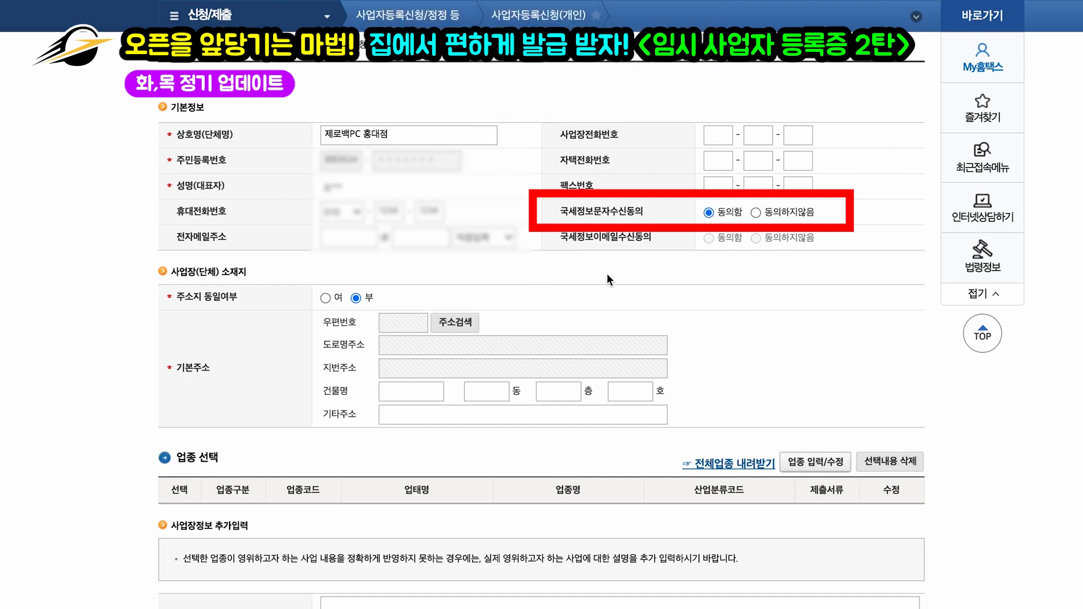
{"action": "scroll", "coordinate": [499, 270], "scroll_direction": "down", "scroll_amount": 1}
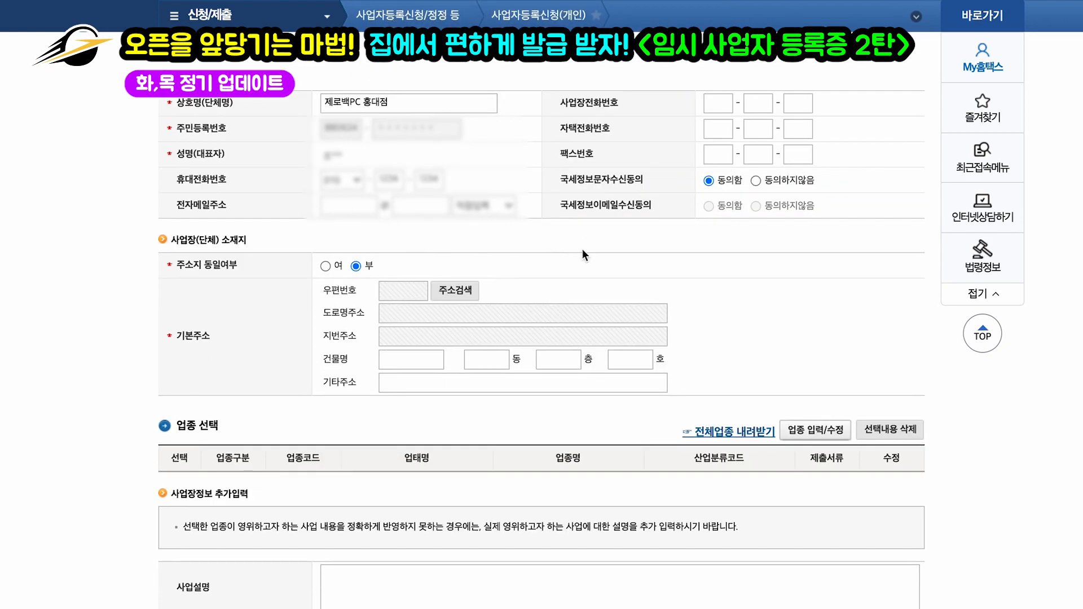
{"action": "scroll", "coordinate": [581, 248], "scroll_direction": "down", "scroll_amount": 2}
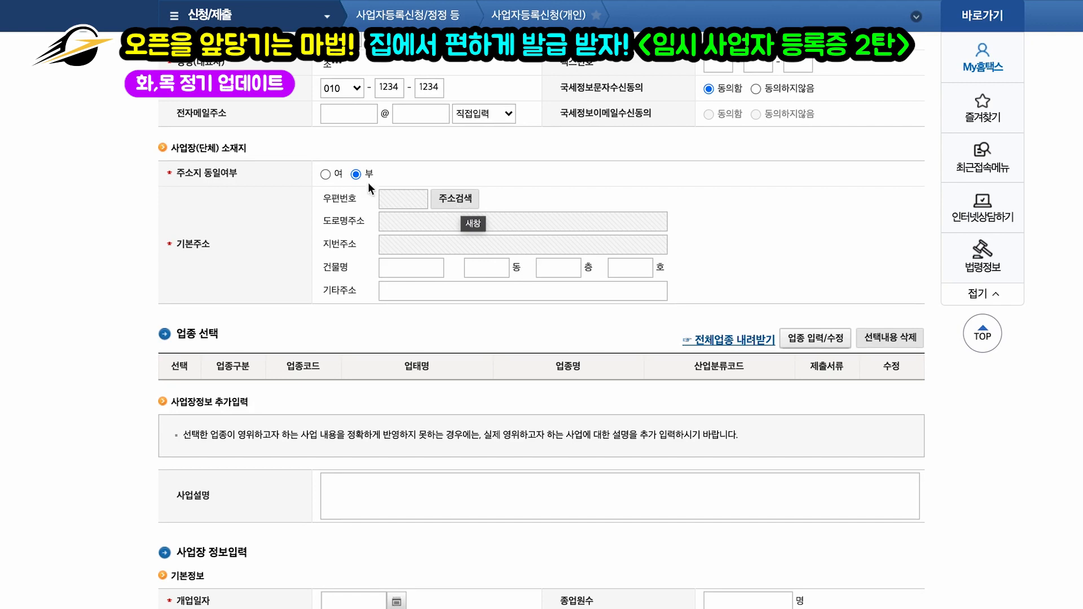
{"action": "left_click", "coordinate": [455, 199]}
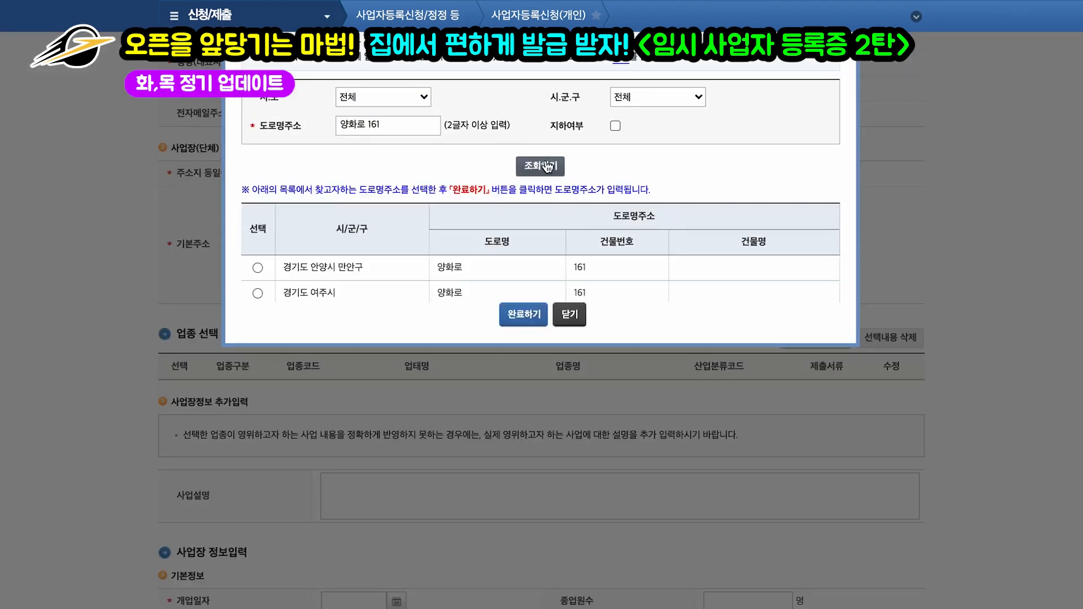
{"action": "left_click", "coordinate": [254, 225]}
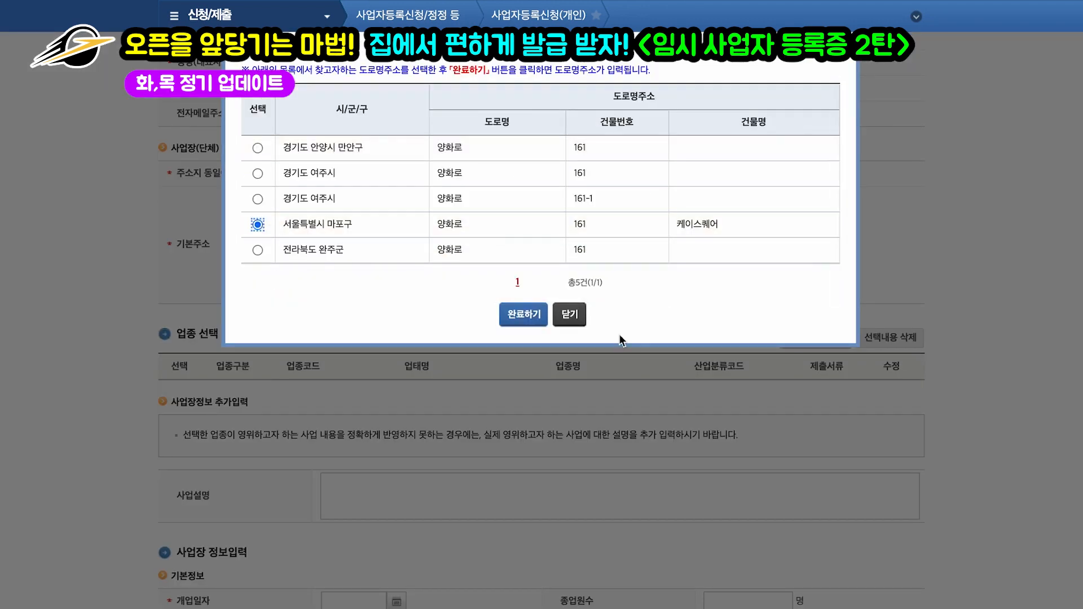
{"action": "left_click", "coordinate": [516, 312]}
{"action": "scroll", "coordinate": [540, 214], "scroll_direction": "down", "scroll_amount": 1}
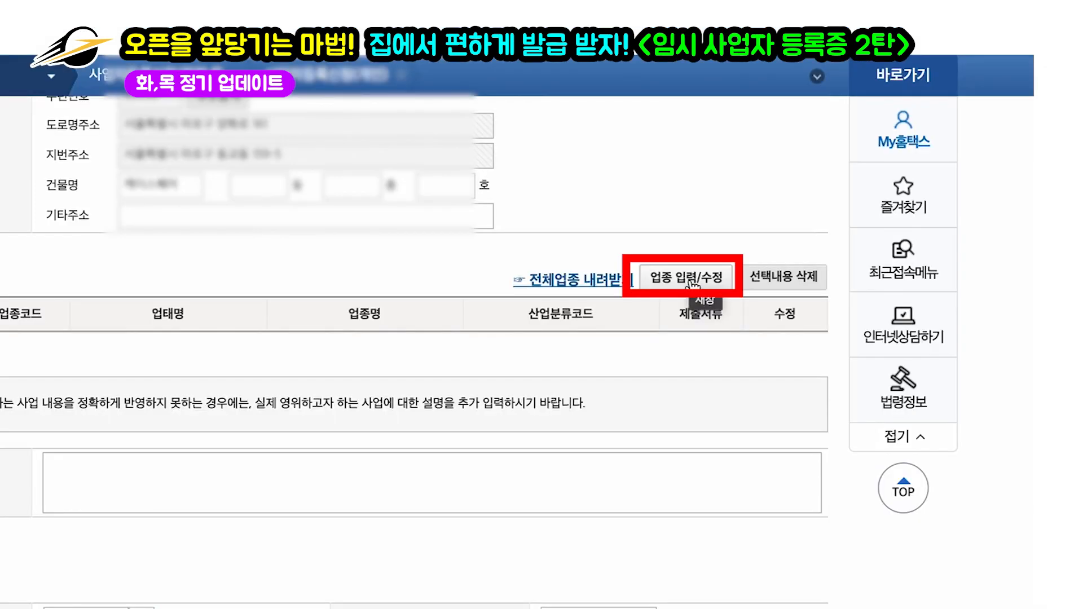
Step: Look up code 725000 (computer and peripheral repair) and register it as the main business type
{"action": "left_click", "coordinate": [692, 279]}
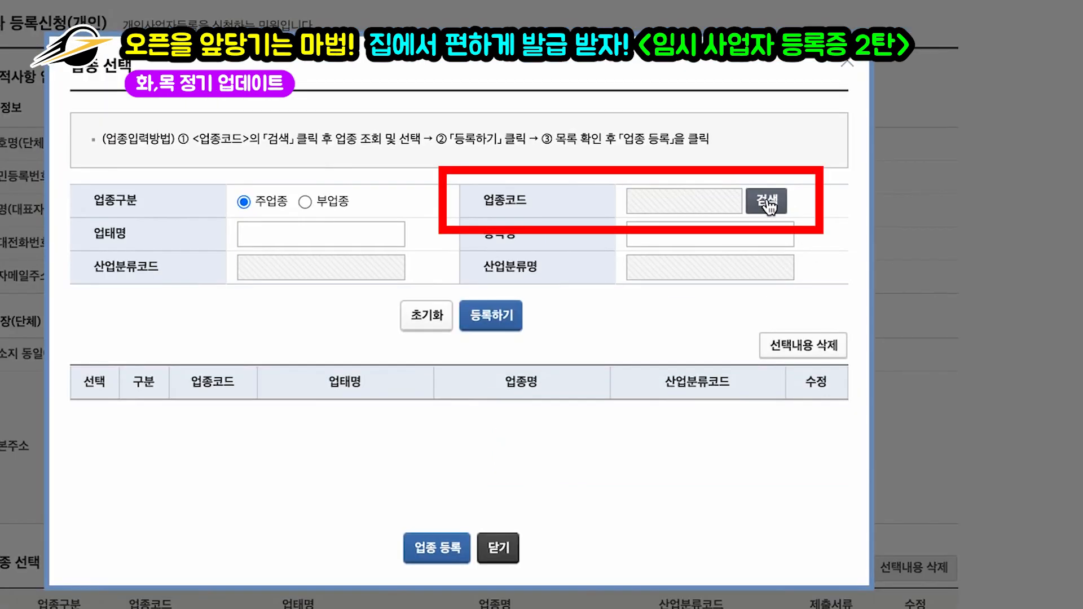
{"action": "left_click", "coordinate": [768, 207]}
{"action": "left_click", "coordinate": [456, 166]}
{"action": "type", "text": "725000"}
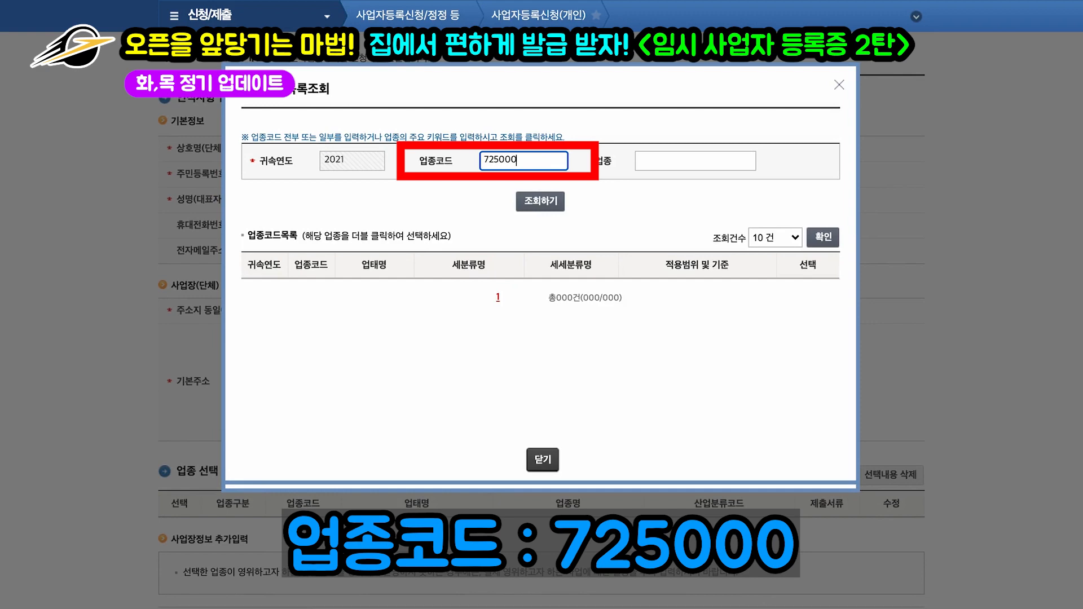
{"action": "left_click", "coordinate": [546, 198]}
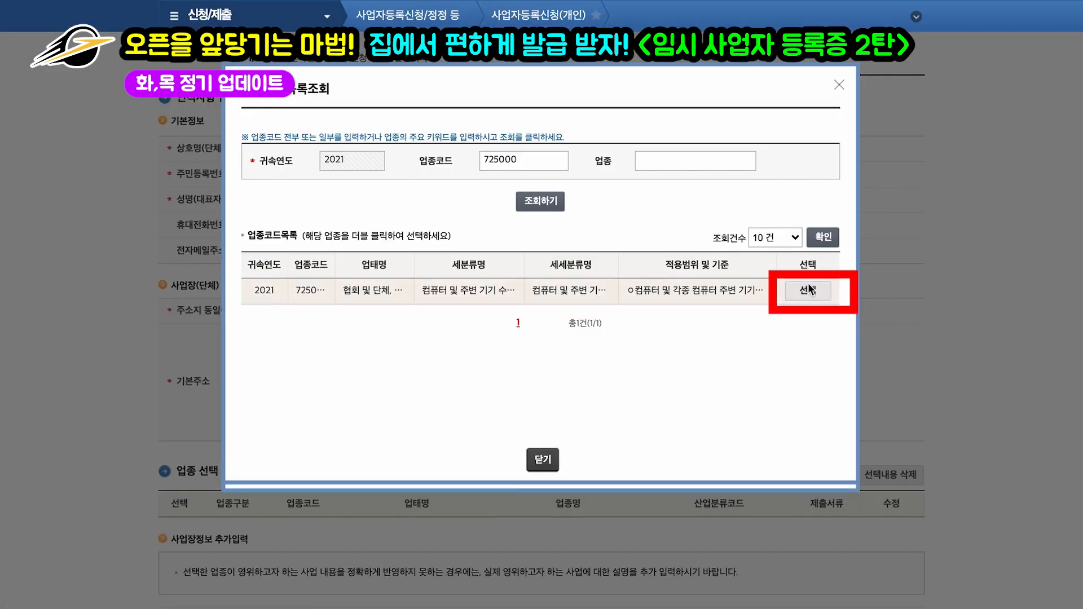
{"action": "left_click", "coordinate": [808, 290]}
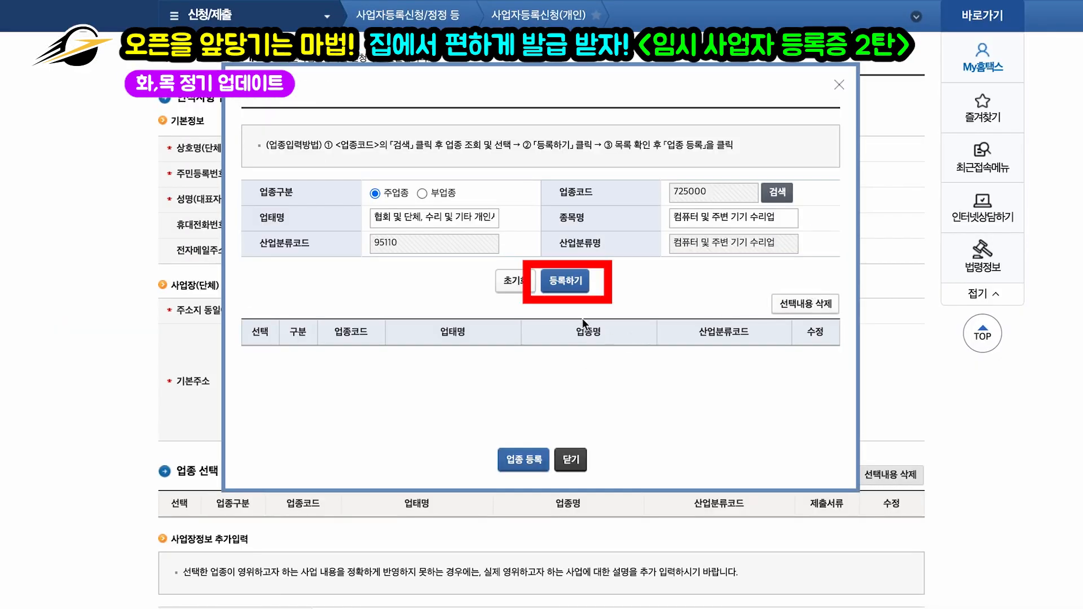
{"action": "left_click", "coordinate": [579, 281]}
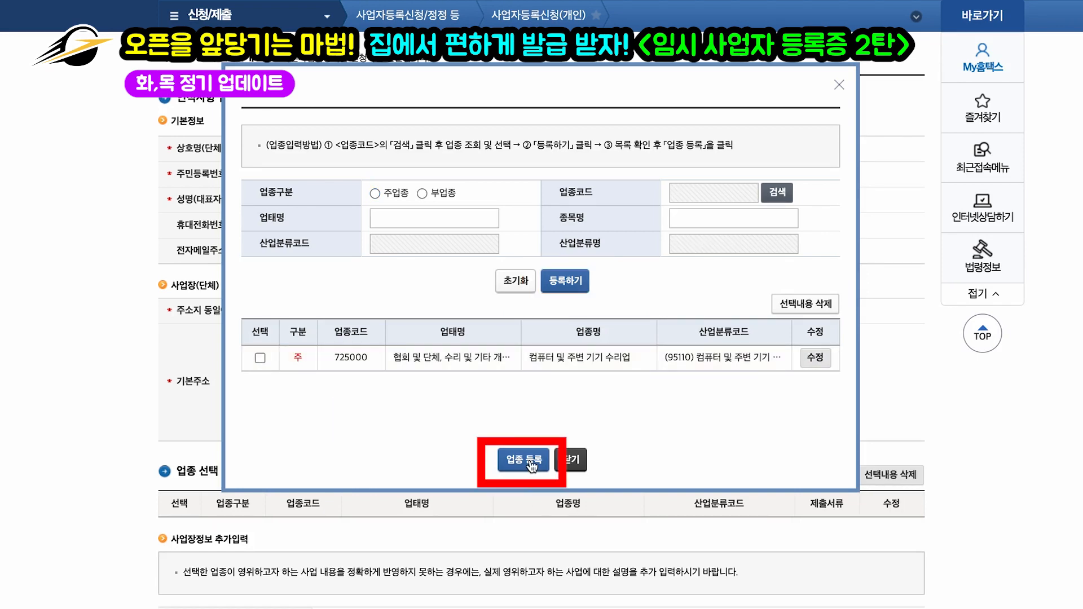
{"action": "left_click", "coordinate": [530, 461]}
{"action": "scroll", "coordinate": [677, 347], "scroll_direction": "down", "scroll_amount": 3}
{"action": "scroll", "coordinate": [677, 347], "scroll_direction": "down", "scroll_amount": 1}
{"action": "scroll", "coordinate": [677, 347], "scroll_direction": "down", "scroll_amount": 2}
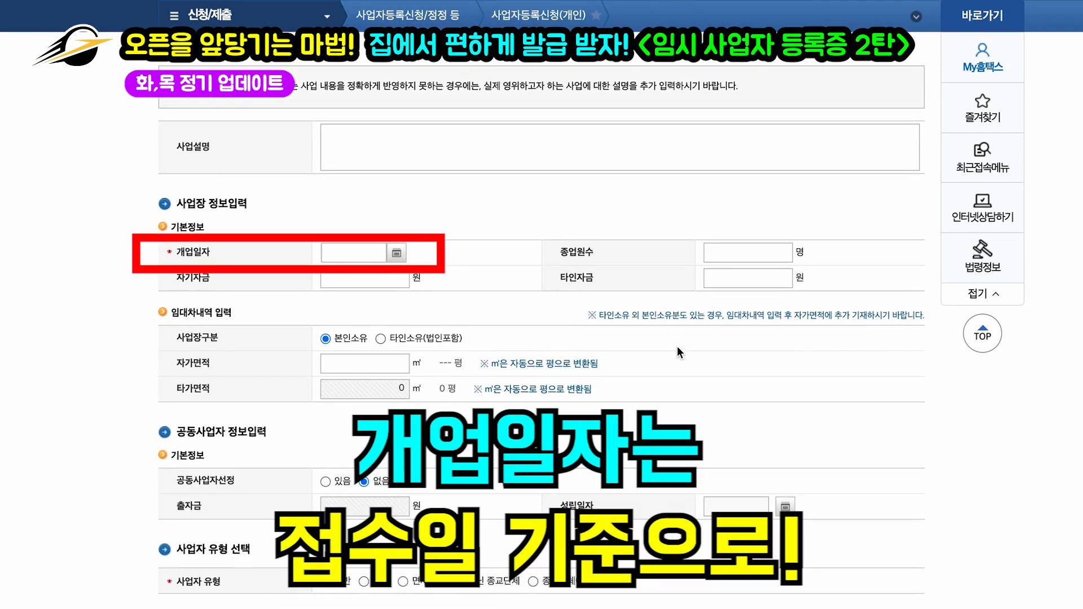
Step: Set the opening date to 2021-12-29 in the calendar
{"action": "left_click", "coordinate": [399, 253]}
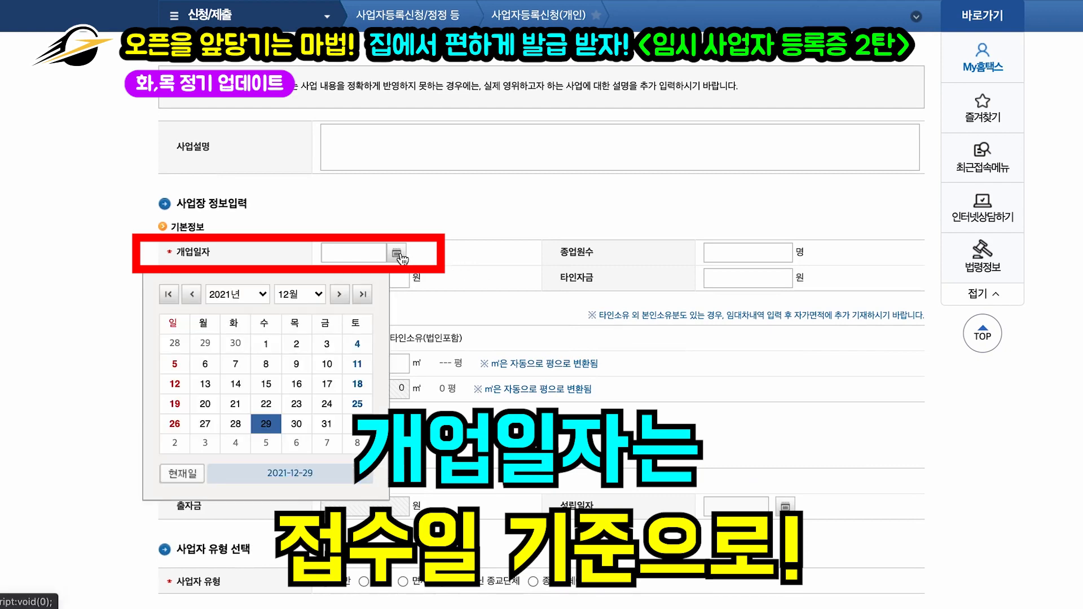
{"action": "left_click", "coordinate": [269, 428]}
{"action": "scroll", "coordinate": [475, 268], "scroll_direction": "down", "scroll_amount": 2}
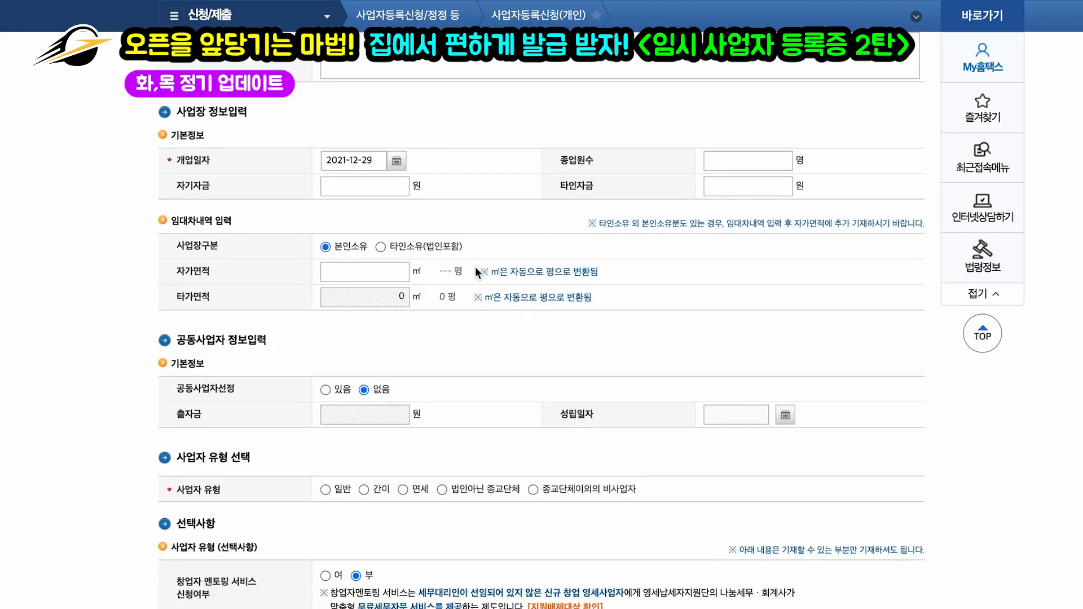
{"action": "scroll", "coordinate": [475, 266], "scroll_direction": "down", "scroll_amount": 1}
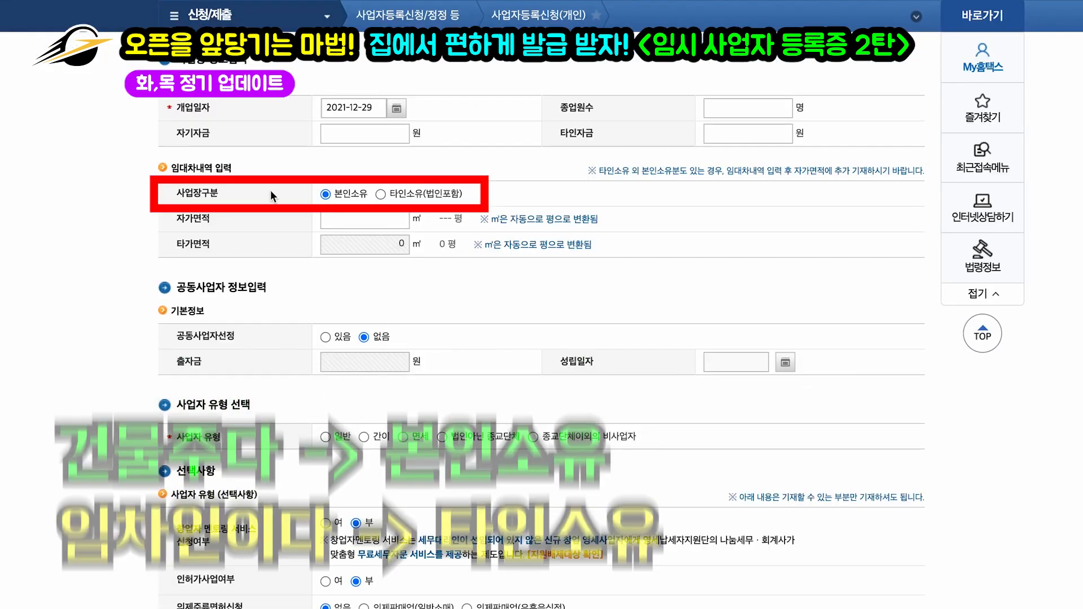
Step: Mark the premises as 타인소유 (owned by someone else) with 200 m² of floor area
{"action": "left_click", "coordinate": [381, 194]}
{"action": "left_click", "coordinate": [396, 220]}
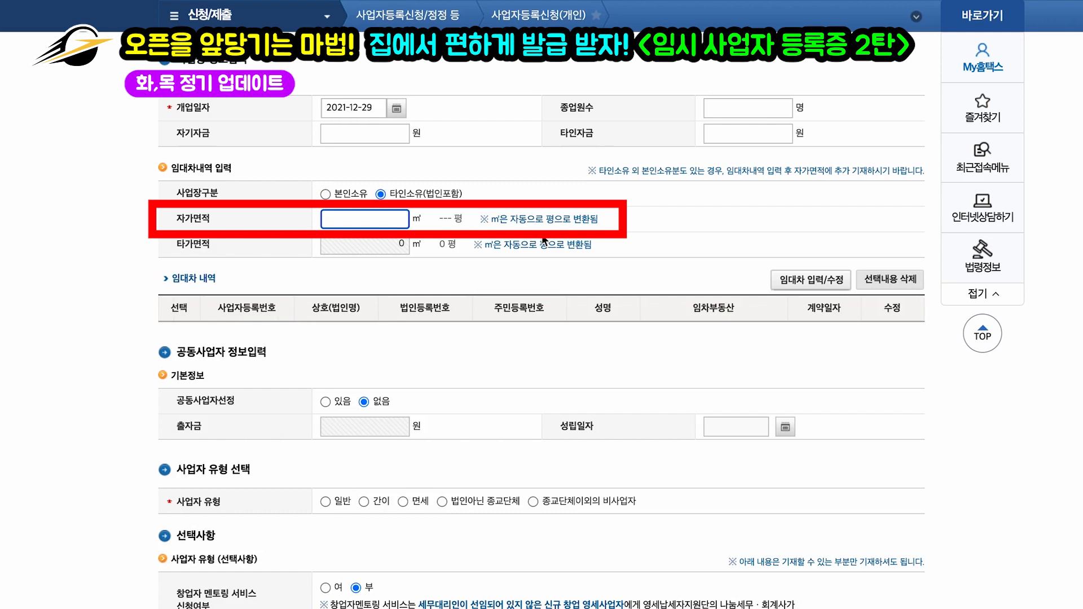
{"action": "type", "text": "200"}
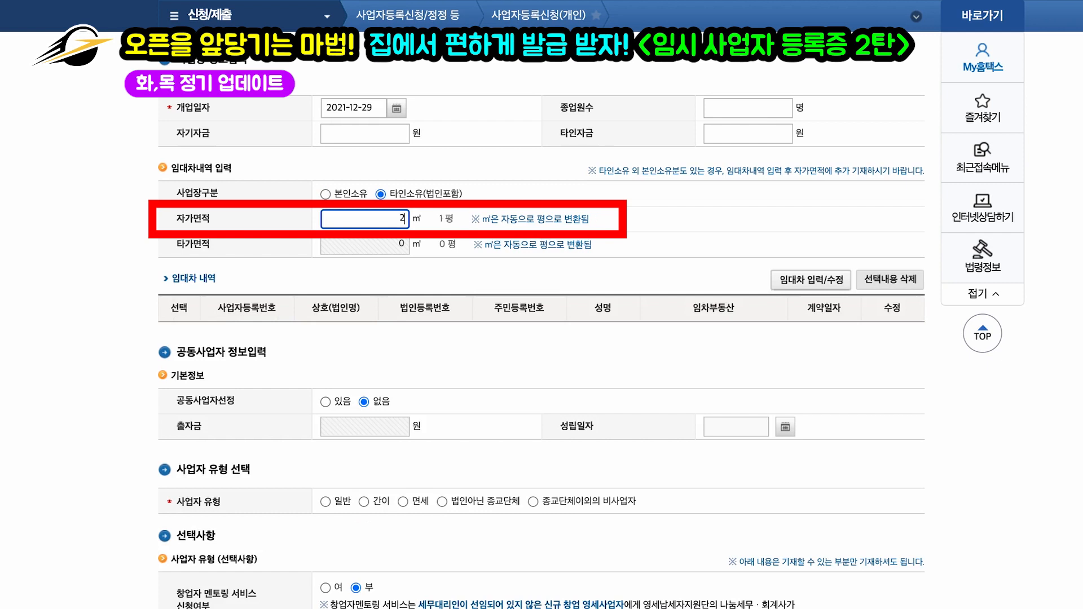
{"action": "left_click", "coordinate": [642, 232]}
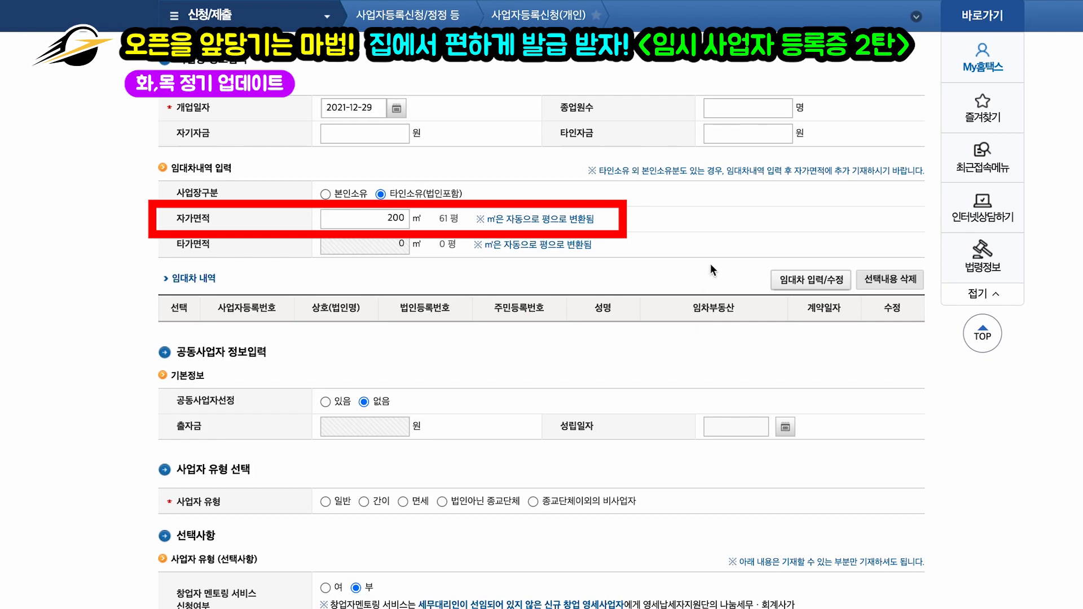
{"action": "scroll", "coordinate": [712, 255], "scroll_direction": "down", "scroll_amount": 1}
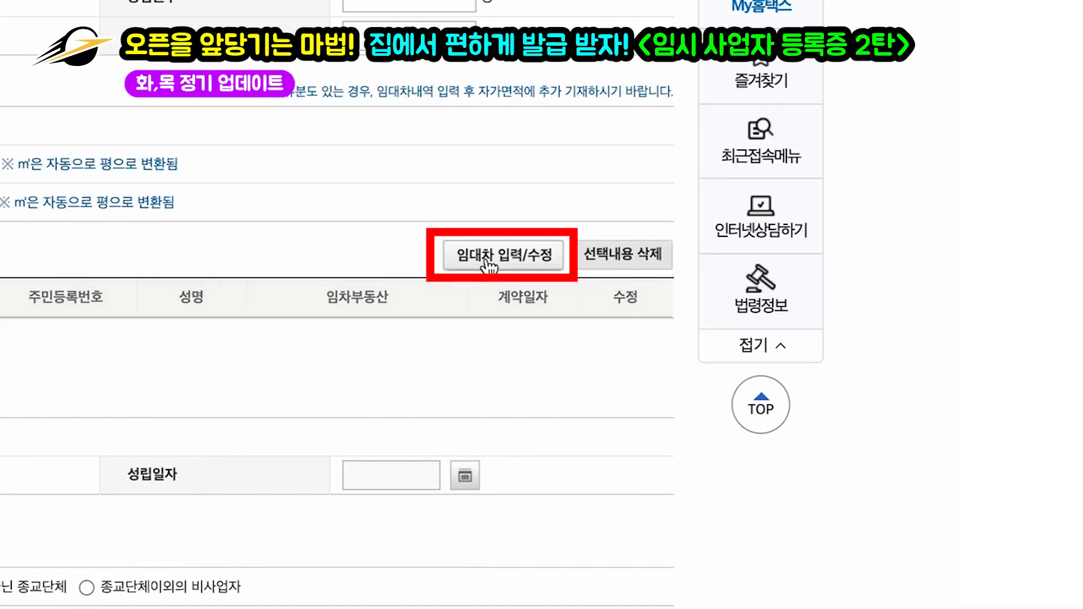
Step: In the lease details, enter the landlord's registration number and name and verify them
{"action": "left_click", "coordinate": [484, 262]}
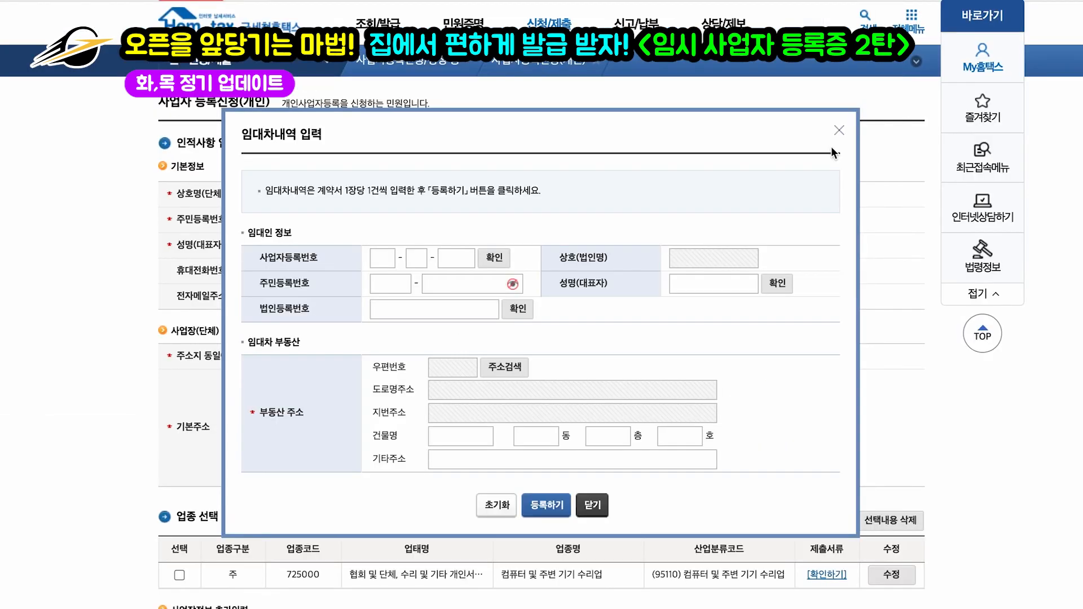
{"action": "scroll", "coordinate": [560, 318], "scroll_direction": "down", "scroll_amount": 1}
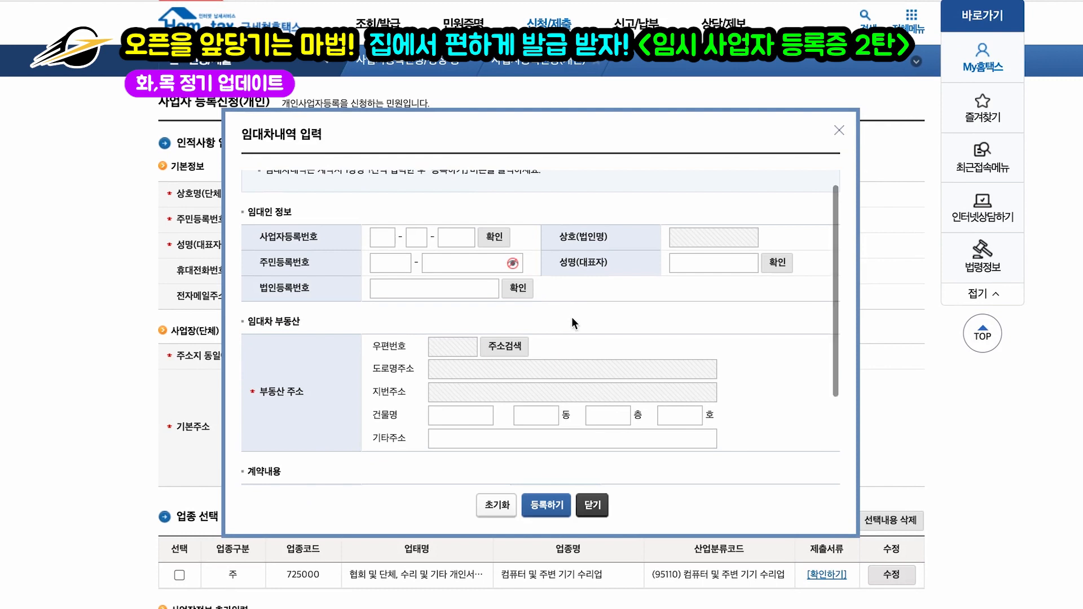
{"action": "scroll", "coordinate": [746, 339], "scroll_direction": "up", "scroll_amount": 1}
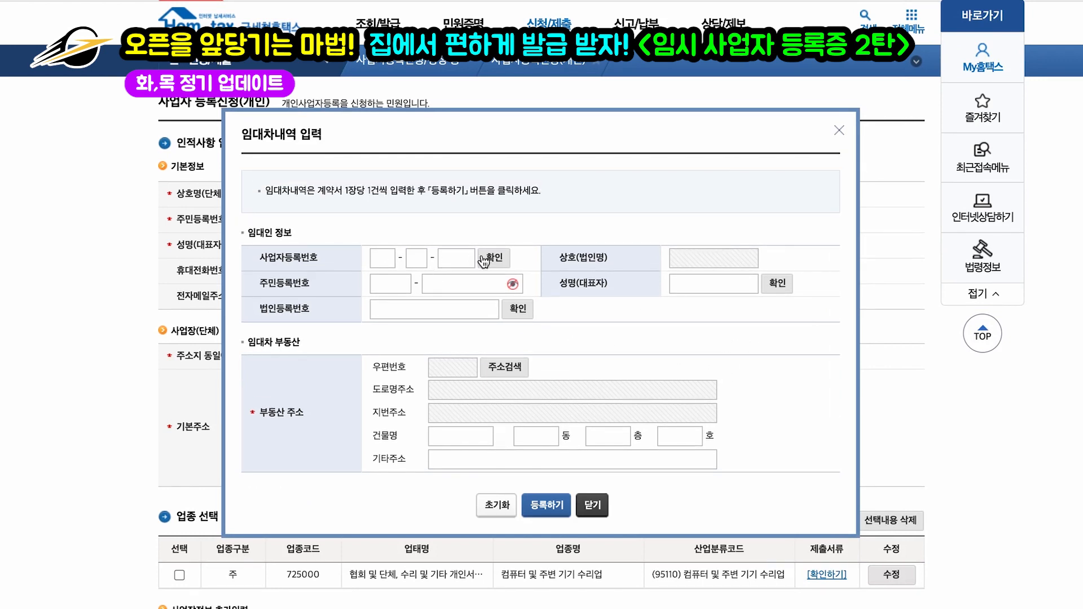
{"action": "scroll", "coordinate": [627, 340], "scroll_direction": "down", "scroll_amount": 3}
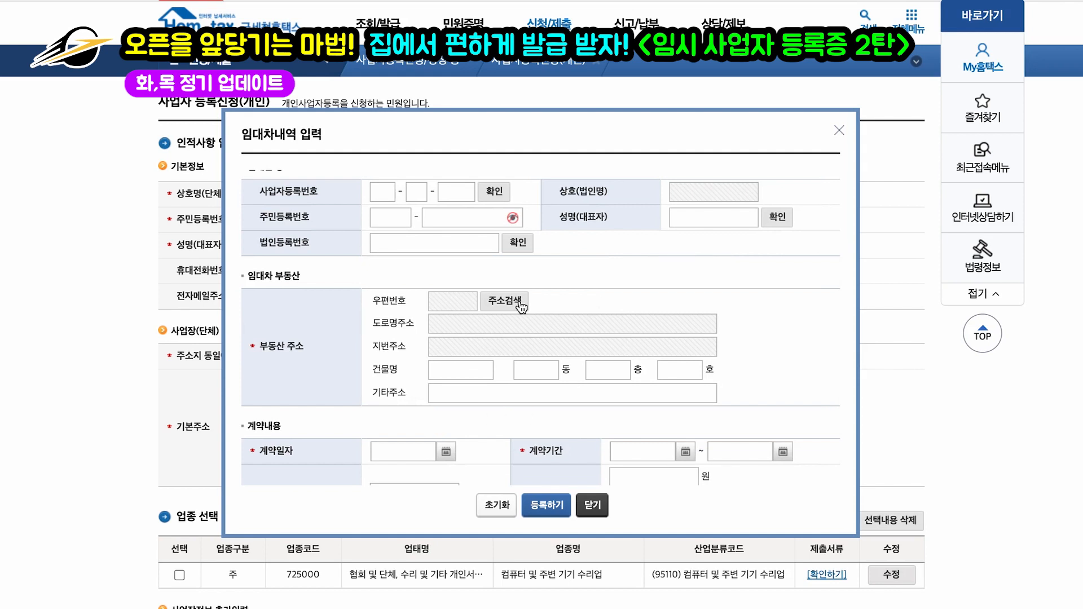
{"action": "scroll", "coordinate": [522, 306], "scroll_direction": "up", "scroll_amount": 2}
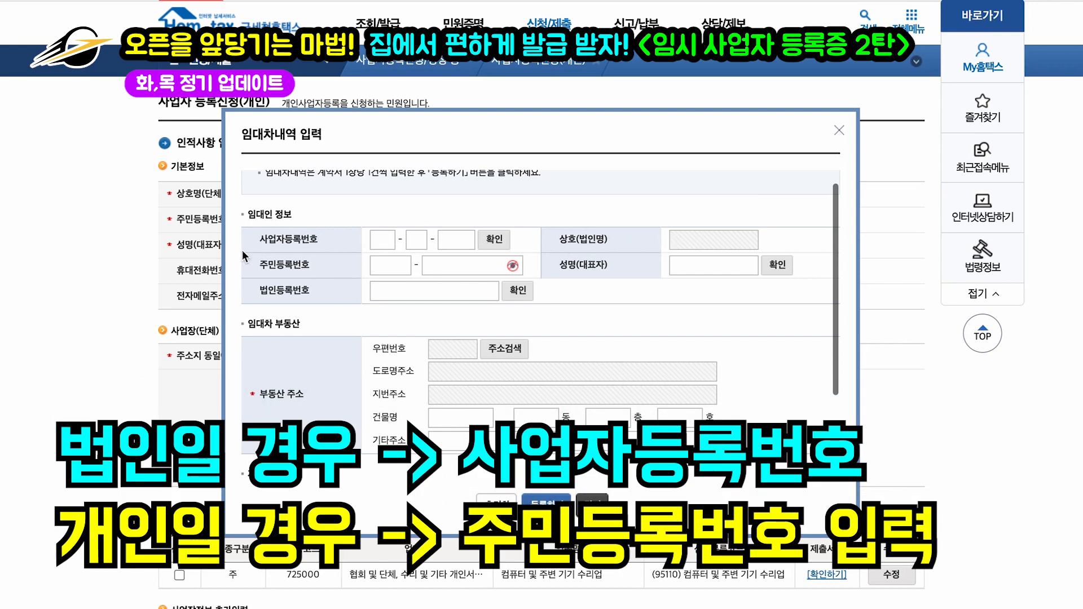
{"action": "left_click", "coordinate": [390, 265]}
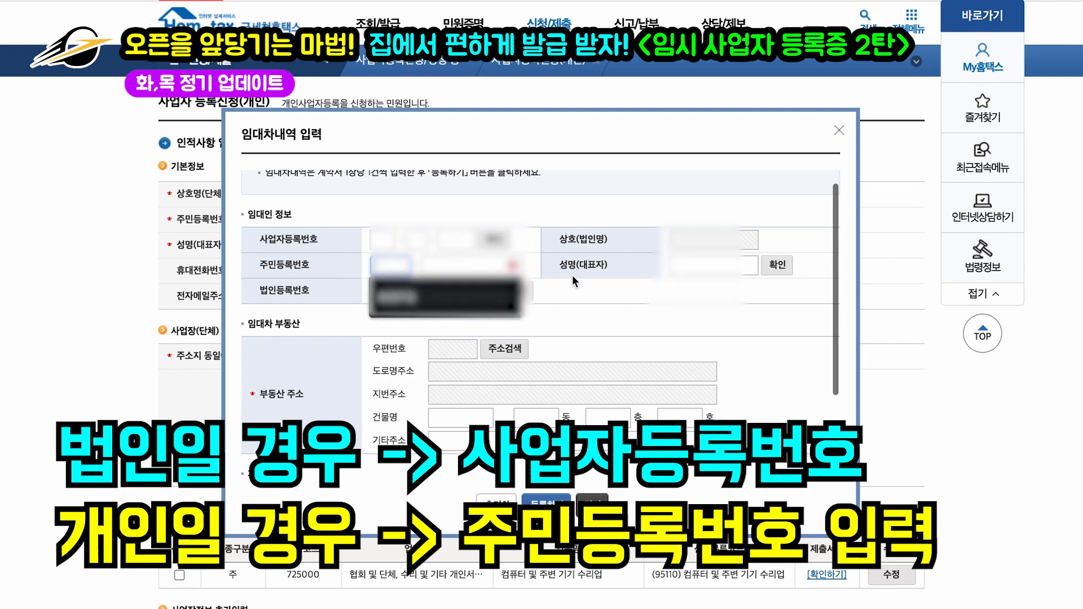
{"action": "left_click", "coordinate": [777, 265]}
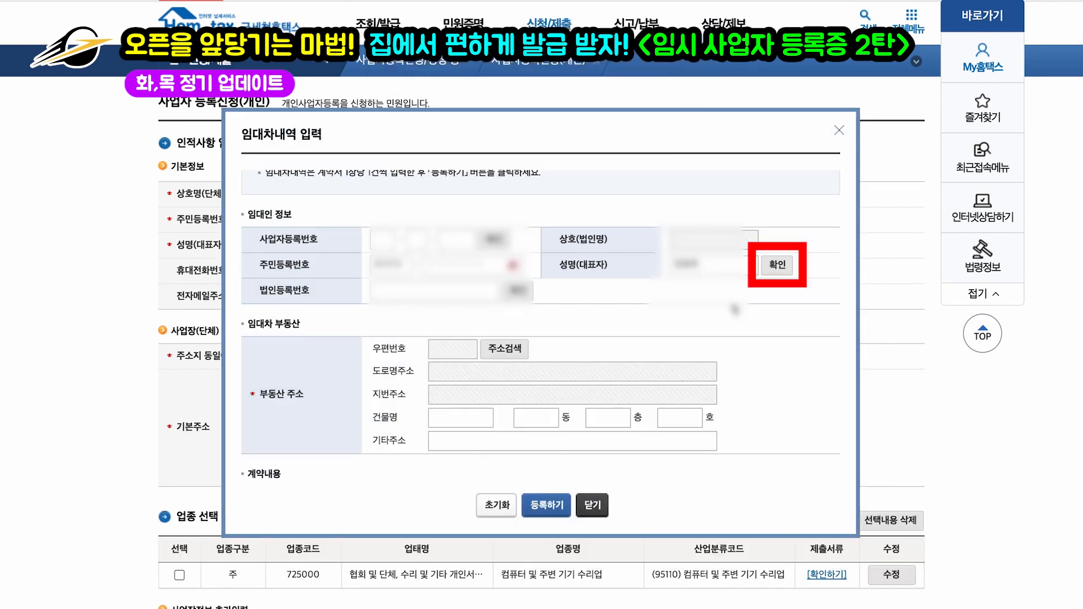
{"action": "scroll", "coordinate": [676, 289], "scroll_direction": "down", "scroll_amount": 2}
{"action": "left_click", "coordinate": [496, 220]}
{"action": "left_click", "coordinate": [424, 308]}
{"action": "key", "text": "Return"}
{"action": "left_click", "coordinate": [258, 408]}
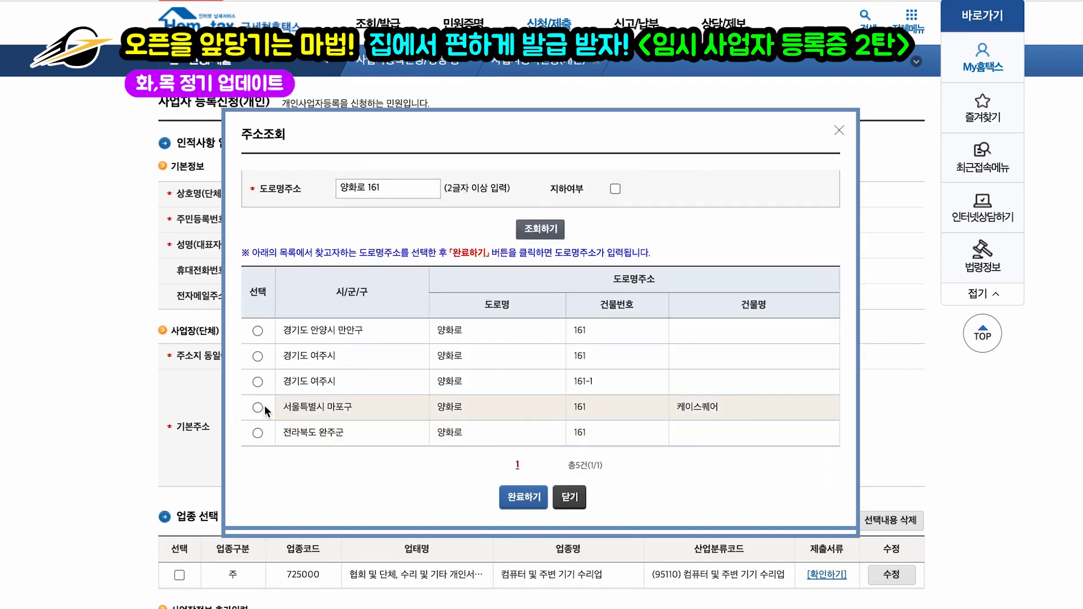
{"action": "left_click", "coordinate": [523, 497]}
{"action": "scroll", "coordinate": [520, 346], "scroll_direction": "down", "scroll_amount": 2}
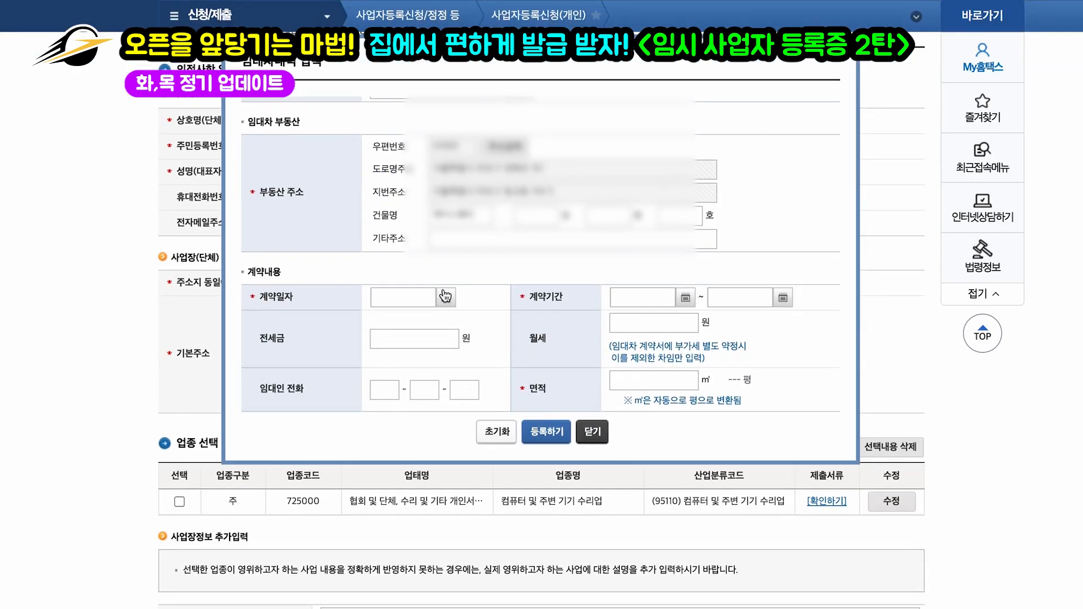
Step: Set the contract date to 2021-12-15 and the lease period ending 2023-12-15
{"action": "left_click", "coordinate": [446, 298]}
{"action": "left_click", "coordinate": [493, 166]}
{"action": "left_click", "coordinate": [685, 297]}
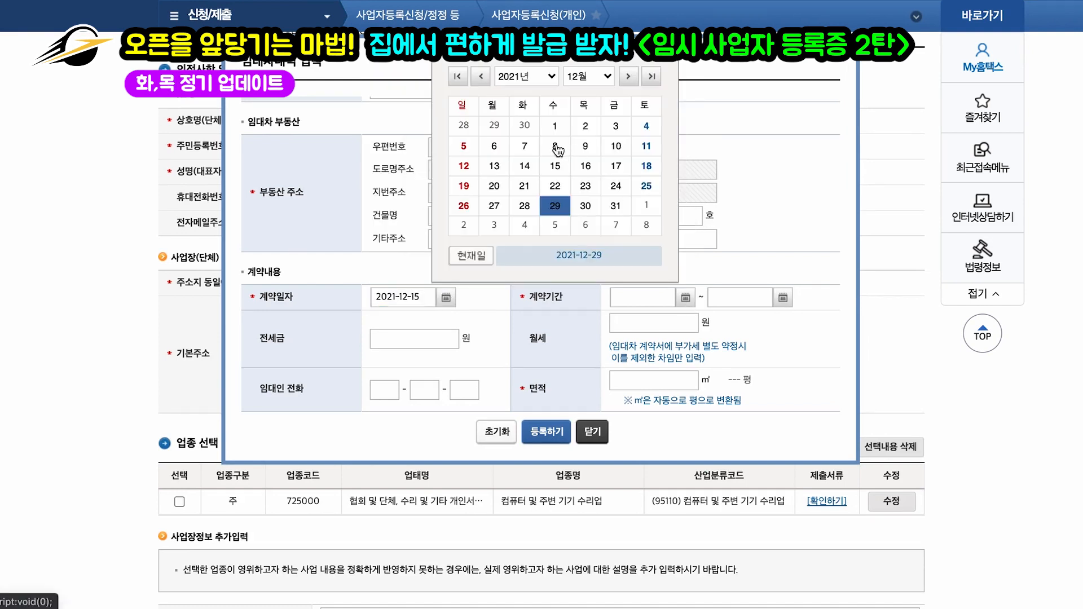
{"action": "left_click", "coordinate": [557, 172]}
Step: Enter monthly rent 4,000,000 won, deposit 80,000,000 won and area 200 m², then register the lease
{"action": "left_click", "coordinate": [658, 324]}
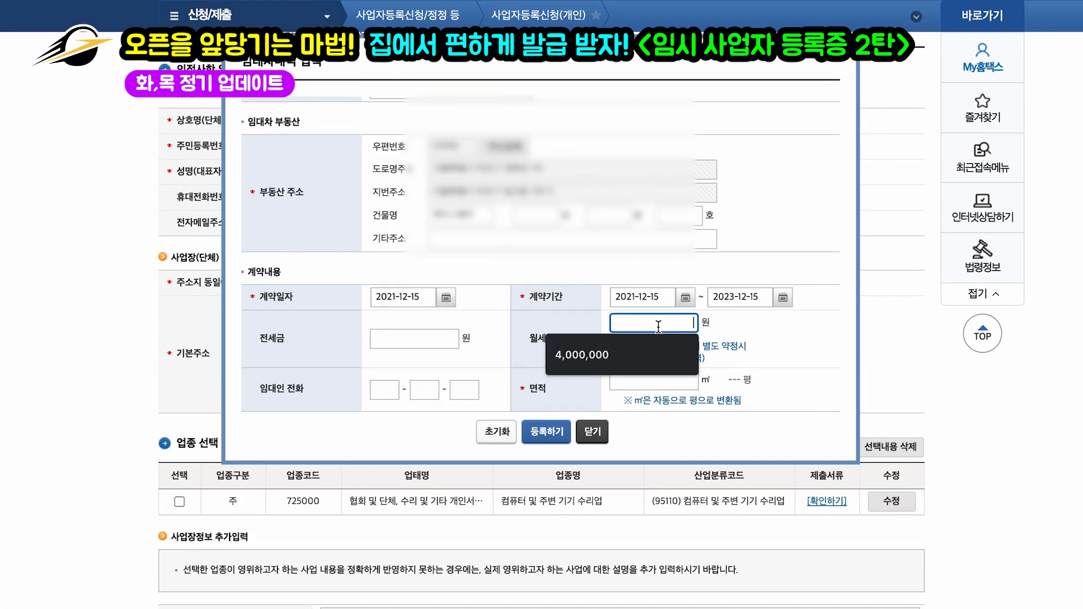
{"action": "type", "text": "4000000"}
{"action": "left_click", "coordinate": [451, 338]}
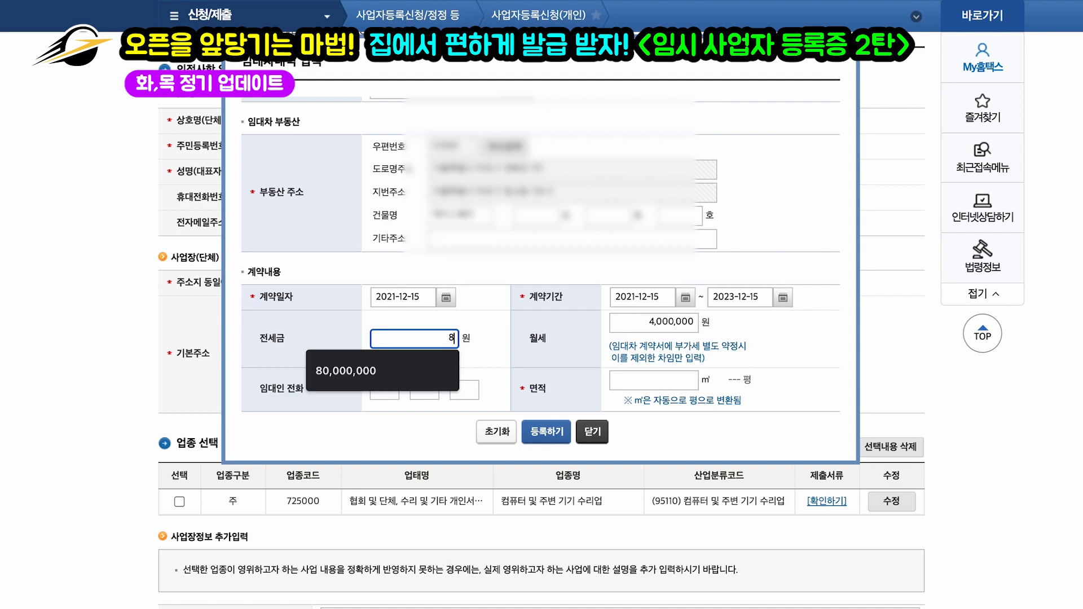
{"action": "type", "text": "80000000"}
{"action": "left_click", "coordinate": [510, 342]}
{"action": "scroll", "coordinate": [510, 342], "scroll_direction": "down", "scroll_amount": 1}
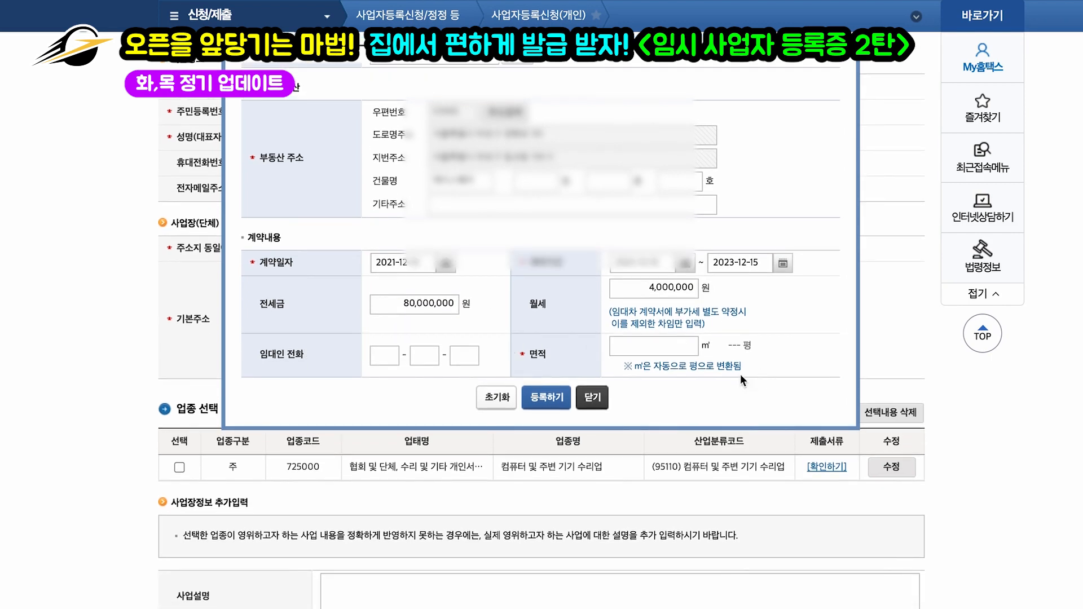
{"action": "left_click", "coordinate": [671, 346]}
{"action": "type", "text": "200"}
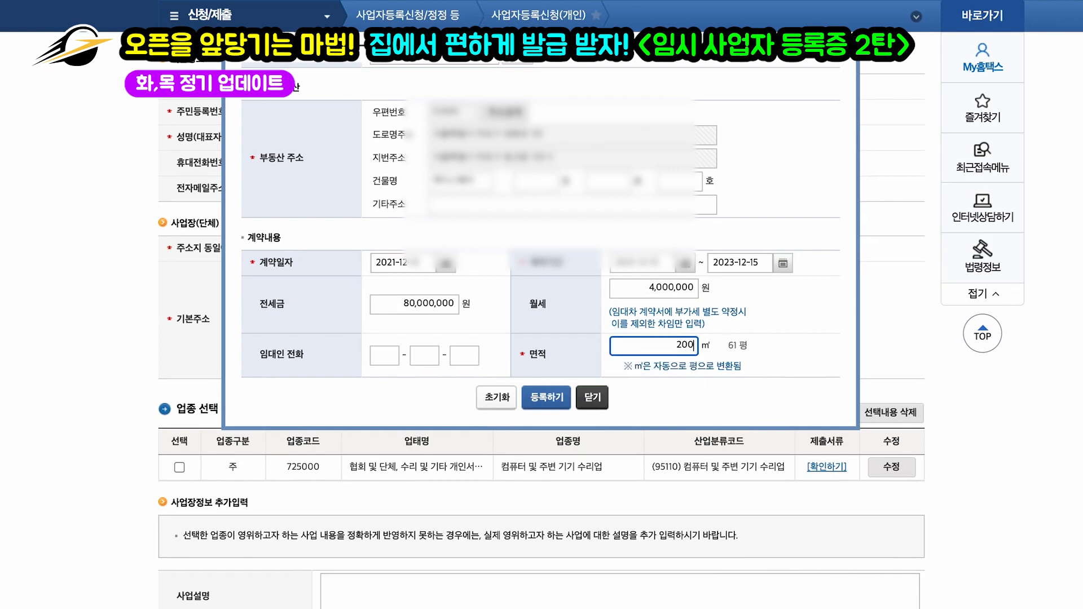
{"action": "left_click", "coordinate": [547, 397]}
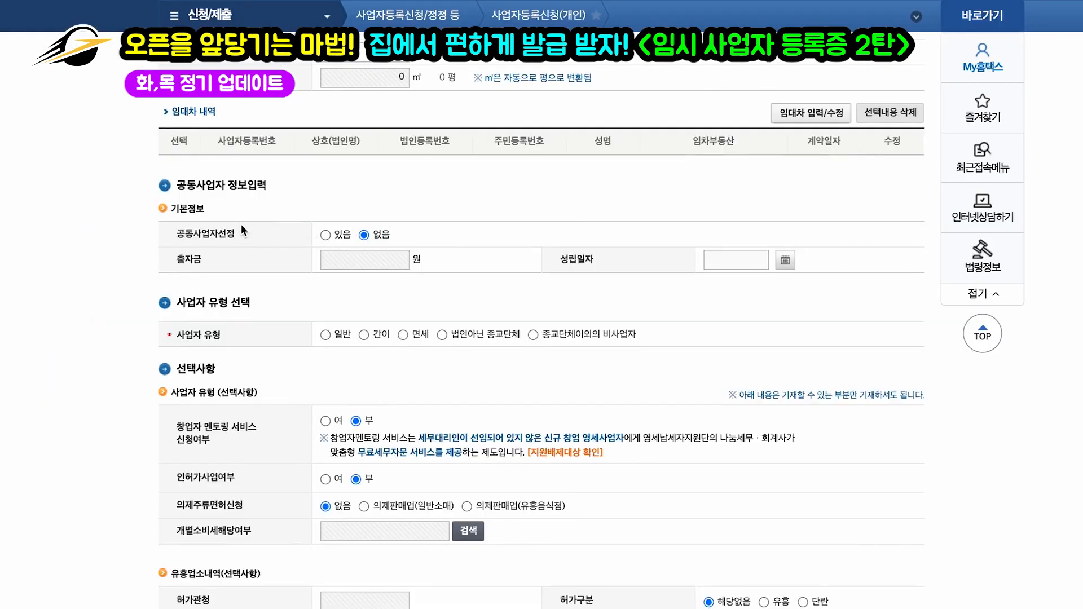
{"action": "scroll", "coordinate": [242, 224], "scroll_direction": "down", "scroll_amount": 1}
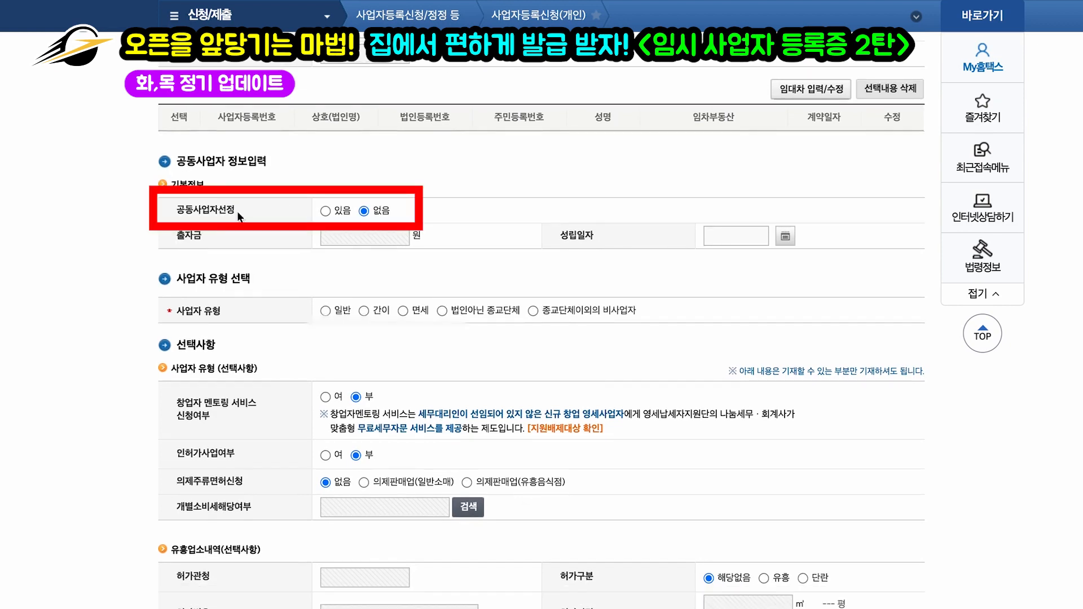
{"action": "left_click", "coordinate": [326, 211]}
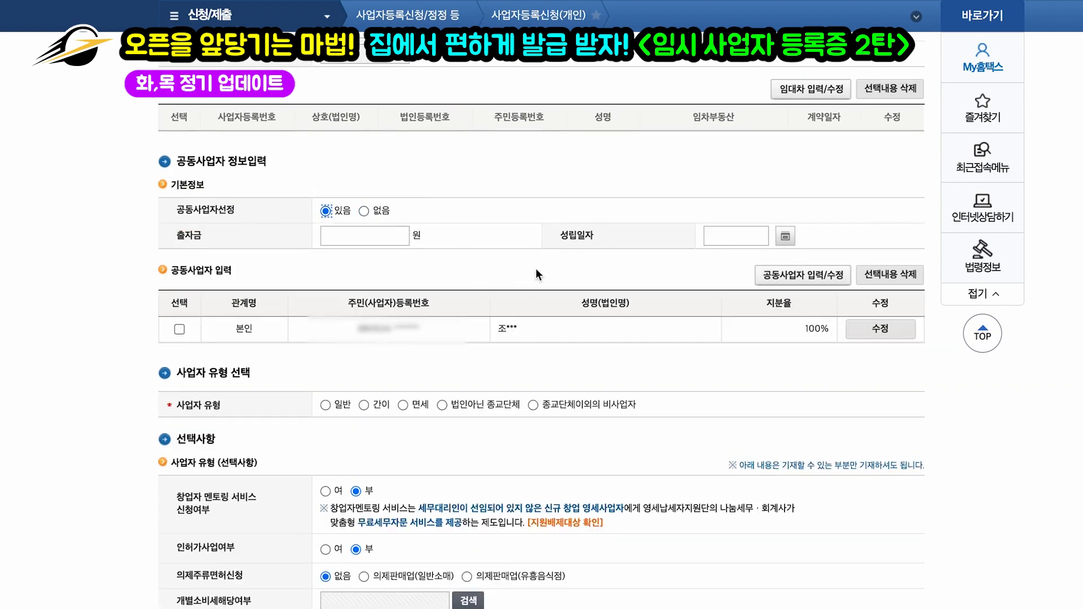
{"action": "left_click", "coordinate": [363, 211]}
{"action": "scroll", "coordinate": [494, 266], "scroll_direction": "down", "scroll_amount": 1}
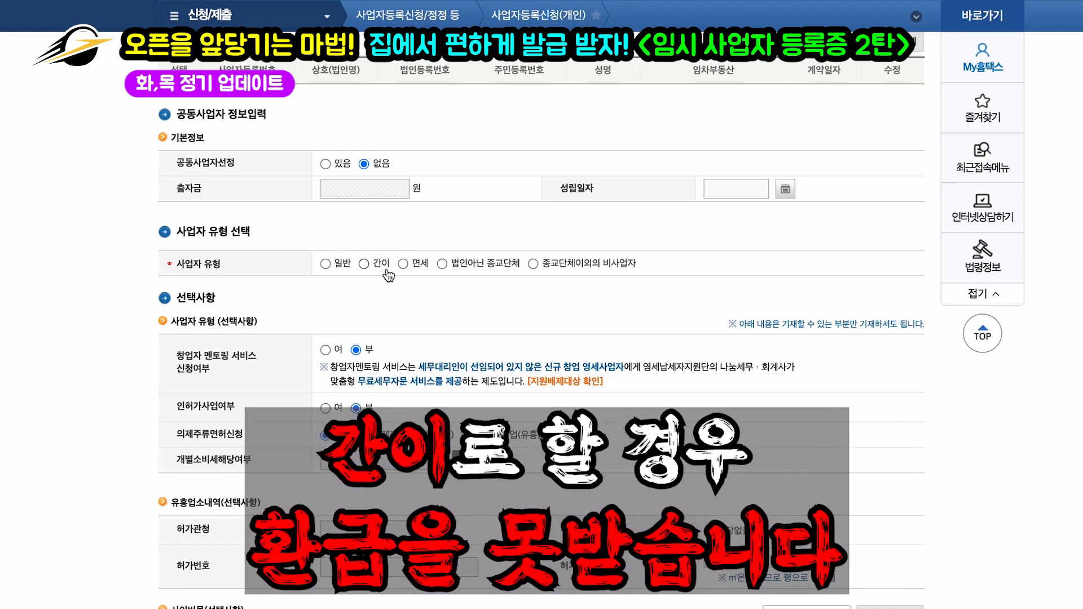
Step: Set the business type (사업자 유형) to 일반 (general)
{"action": "left_click", "coordinate": [326, 264]}
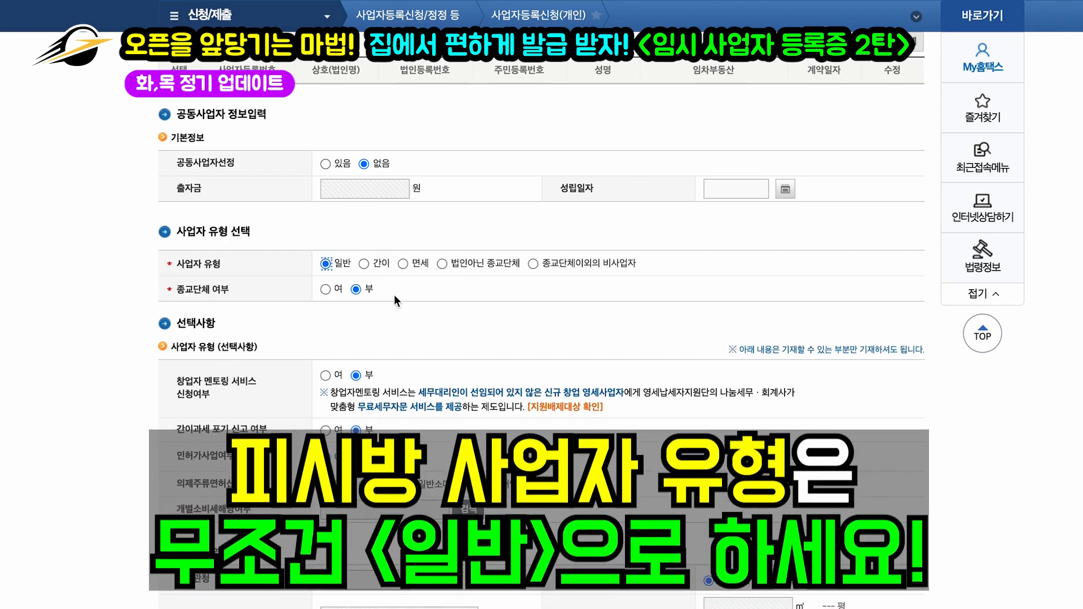
{"action": "scroll", "coordinate": [443, 324], "scroll_direction": "down", "scroll_amount": 4}
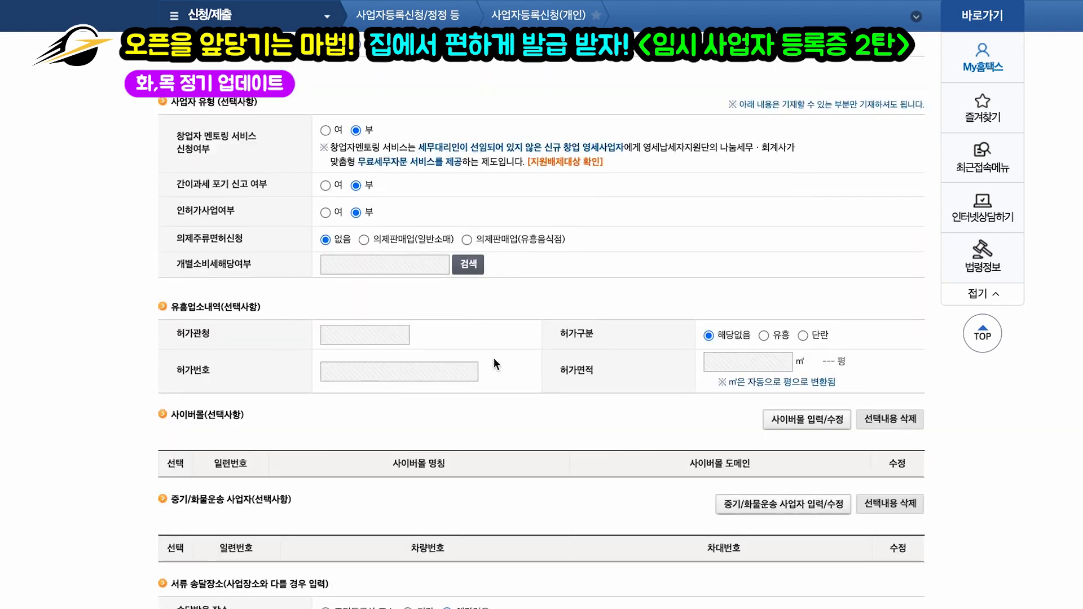
{"action": "scroll", "coordinate": [494, 361], "scroll_direction": "down", "scroll_amount": 4}
{"action": "scroll", "coordinate": [493, 358], "scroll_direction": "down", "scroll_amount": 2}
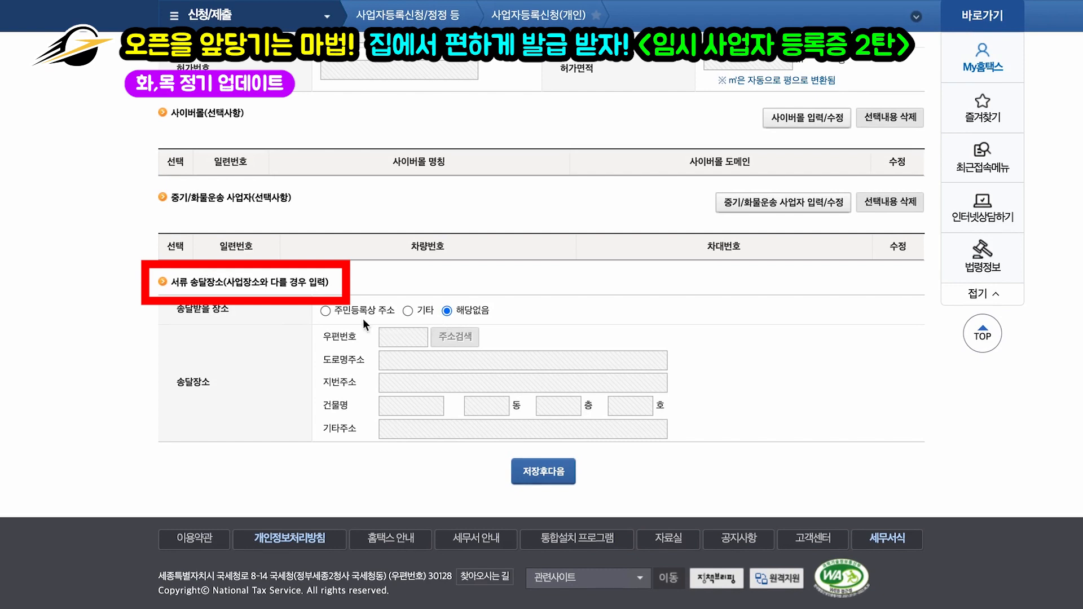
Step: Set the document delivery place to 해당없음 and save the form
{"action": "left_click", "coordinate": [325, 311]}
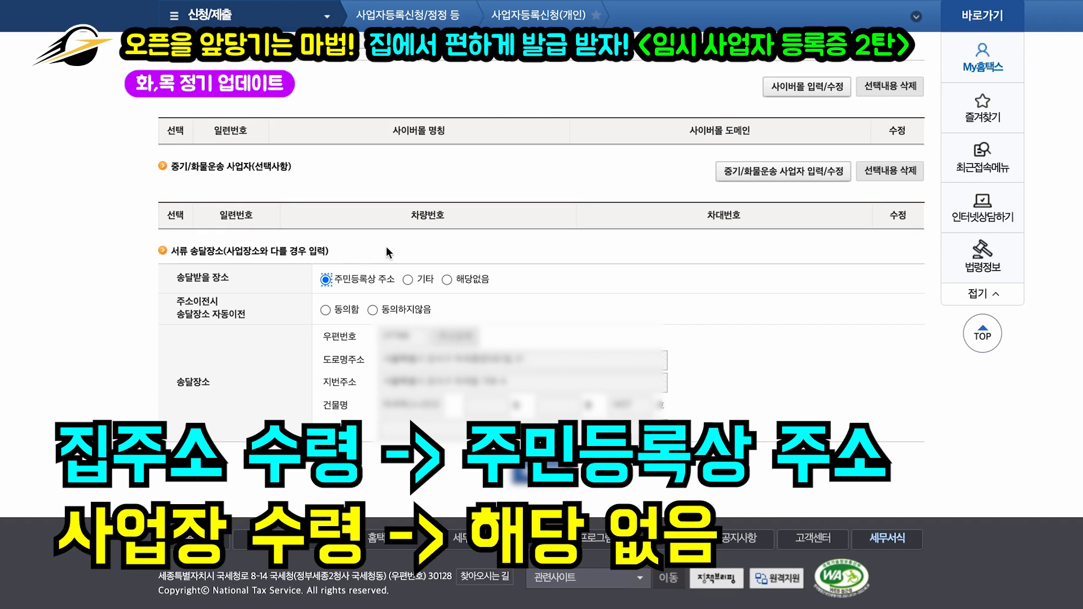
{"action": "left_click", "coordinate": [447, 280]}
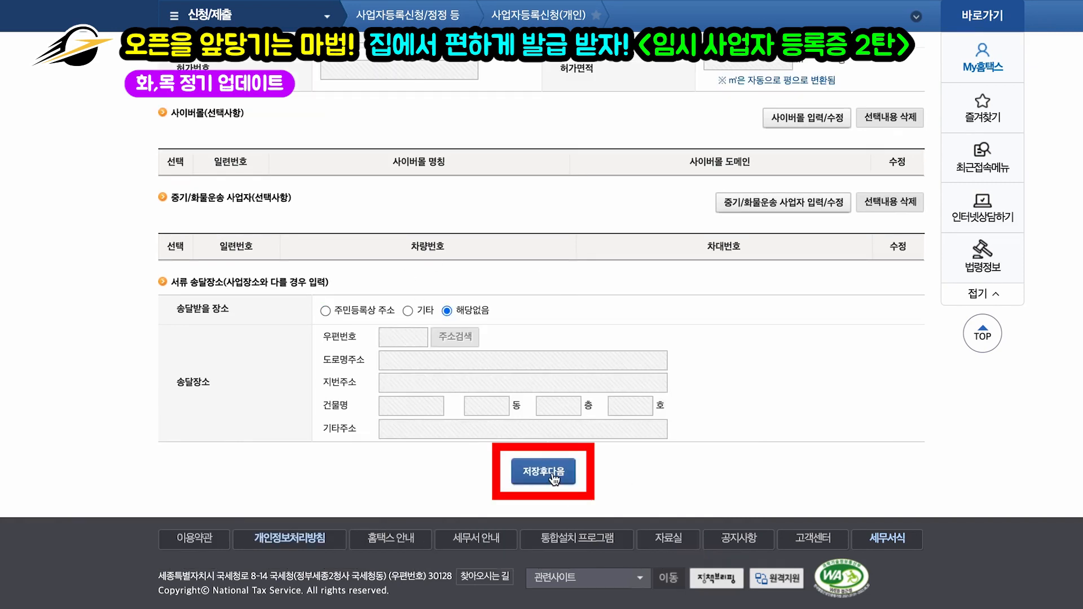
{"action": "left_click", "coordinate": [553, 473]}
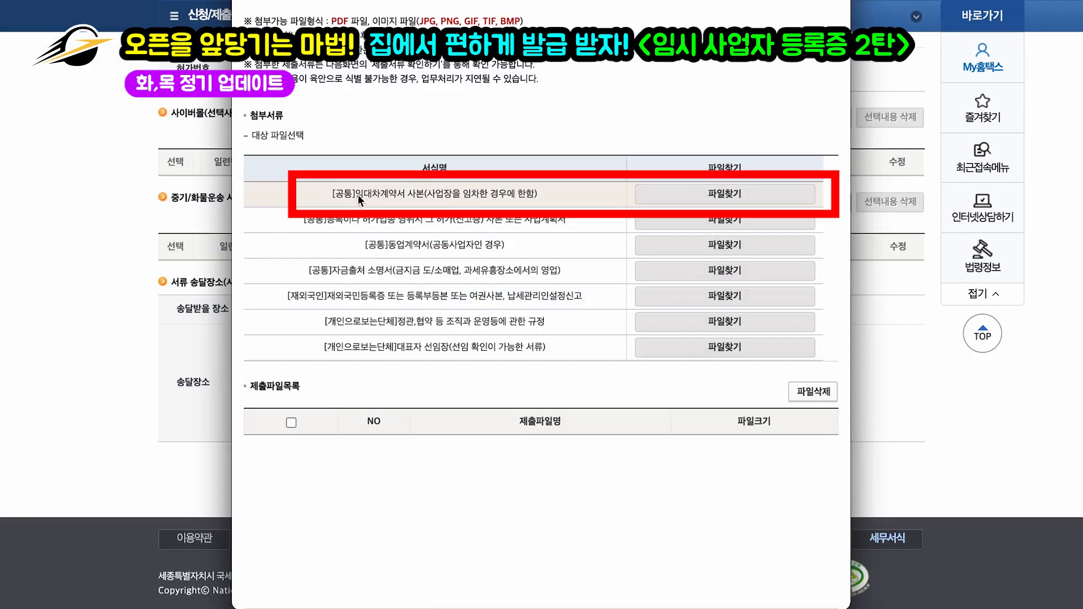
Step: Cancel attaching the lease contract file, leaving the attachments without any uploads
{"action": "left_click", "coordinate": [719, 191]}
{"action": "left_click", "coordinate": [721, 410]}
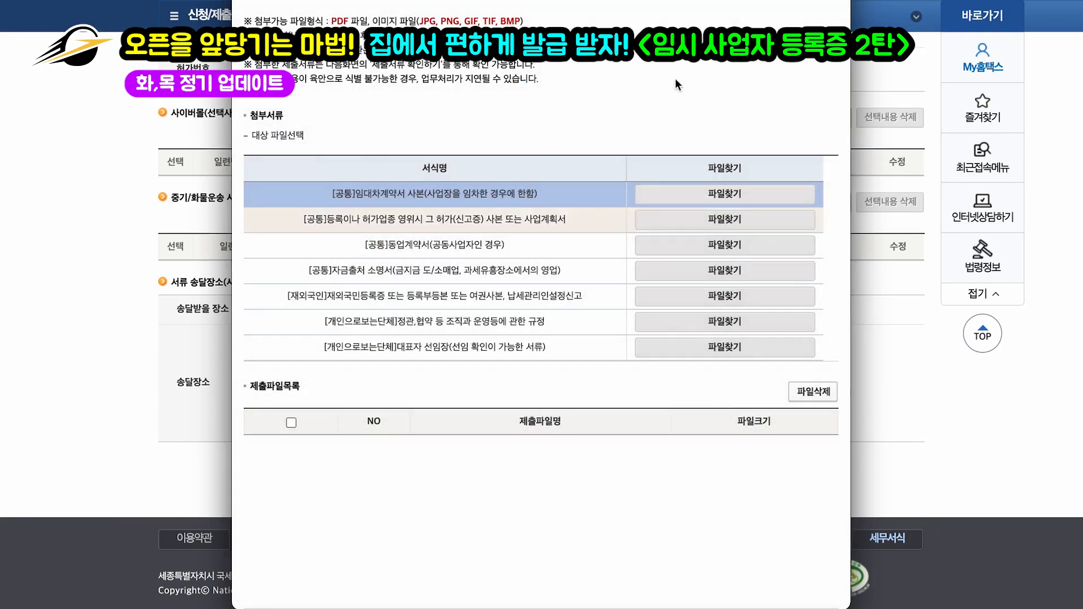
{"action": "scroll", "coordinate": [629, 296], "scroll_direction": "up", "scroll_amount": 1}
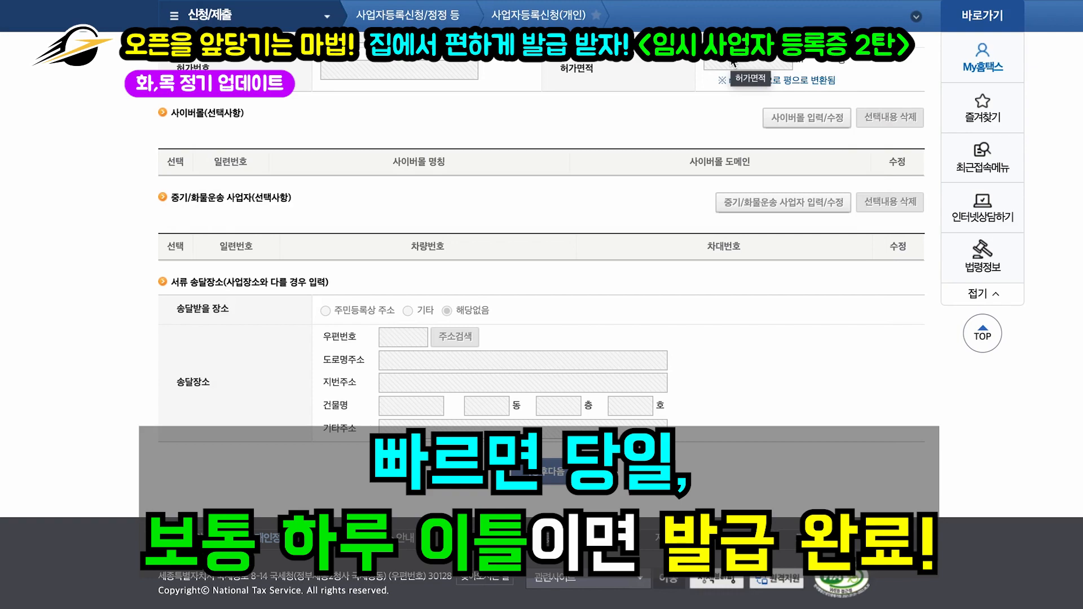
{"action": "scroll", "coordinate": [655, 175], "scroll_direction": "up", "scroll_amount": 1}
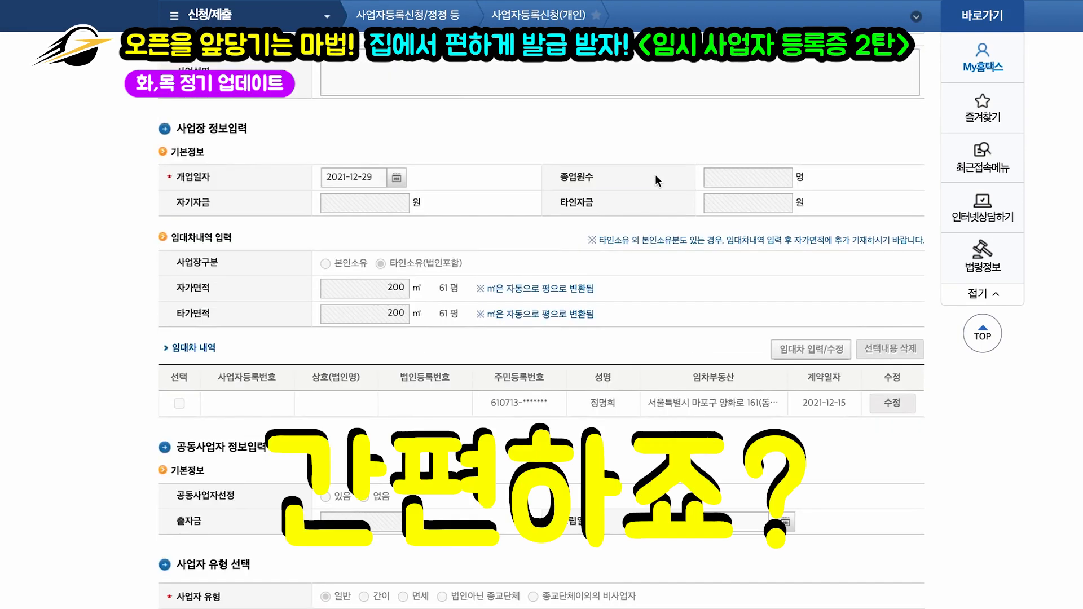
{"action": "scroll", "coordinate": [657, 180], "scroll_direction": "down", "scroll_amount": 12}
{"action": "scroll", "coordinate": [655, 174], "scroll_direction": "down", "scroll_amount": 5}
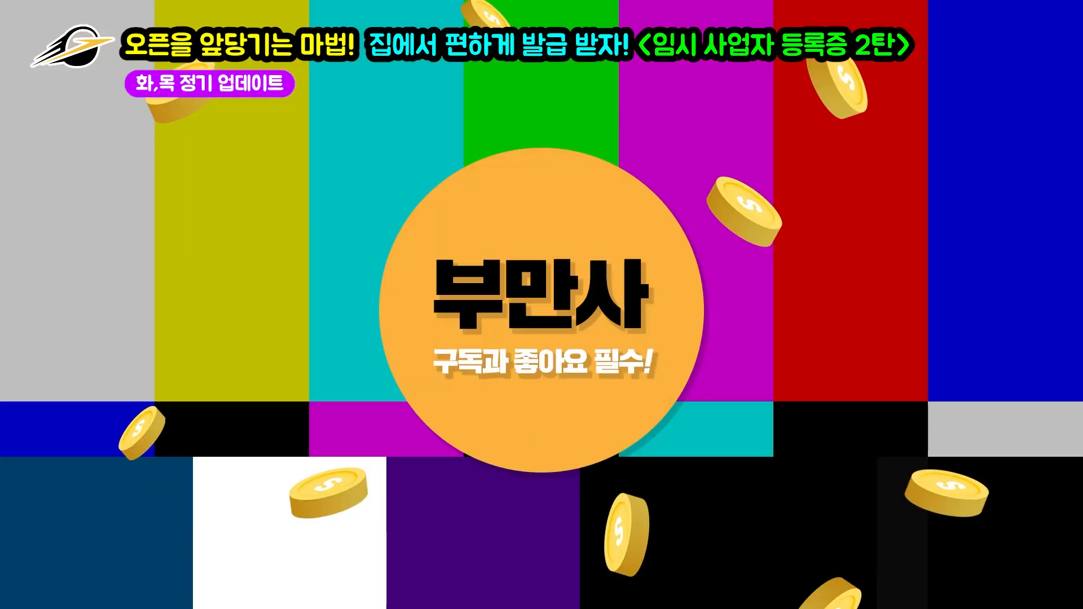